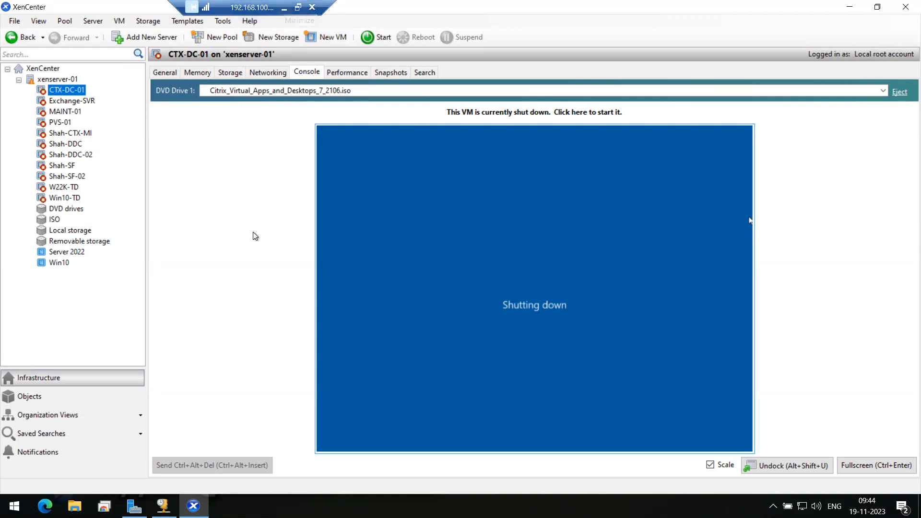
Step: Show the Working & Key components slide of the Citrix Intro presentation in PowerPoint, and return to the remote XenCenter session
left_click(284, 7)
left_click(566, 503)
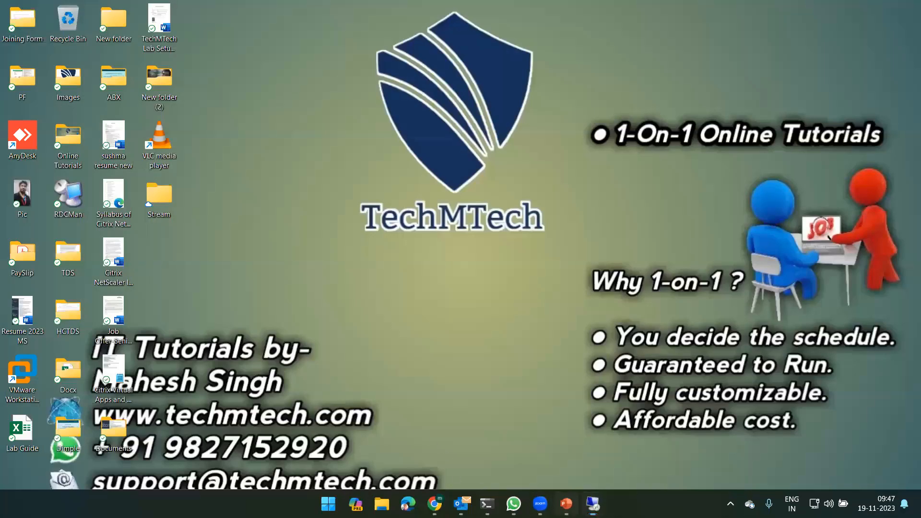
left_click(73, 191)
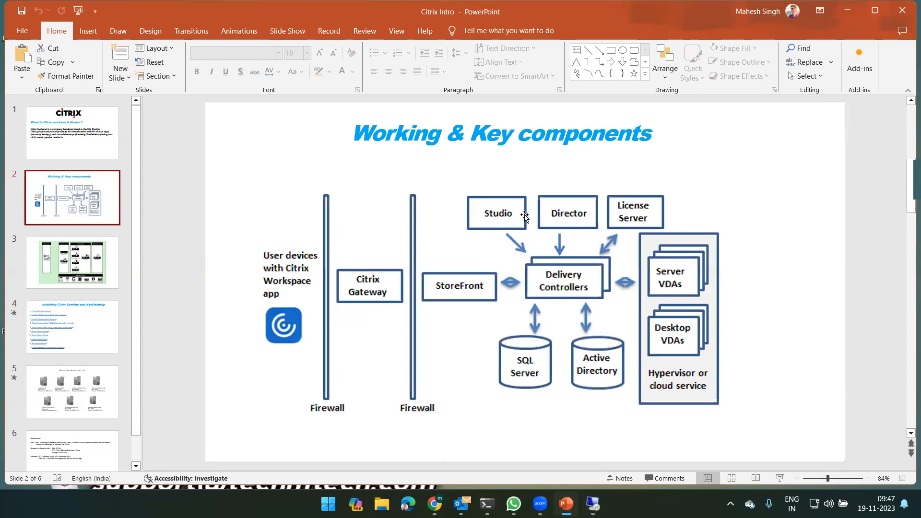
left_click(508, 217)
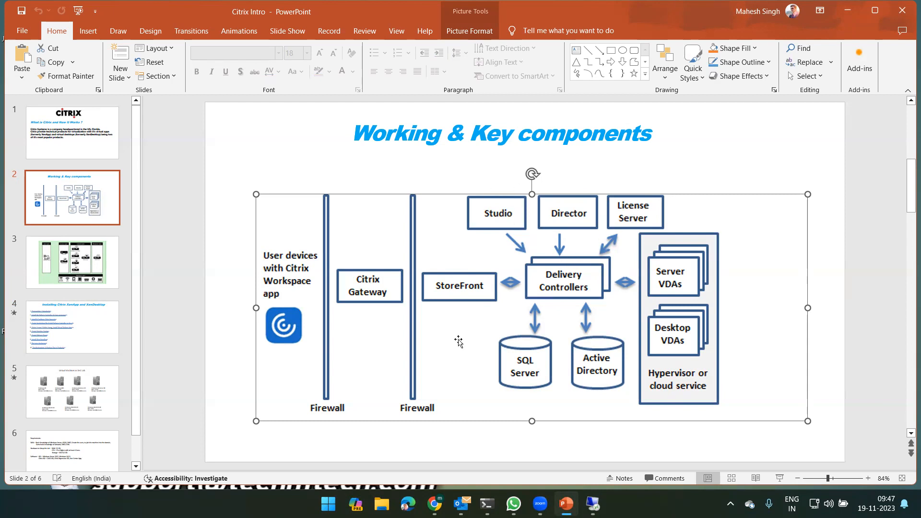
left_click(593, 504)
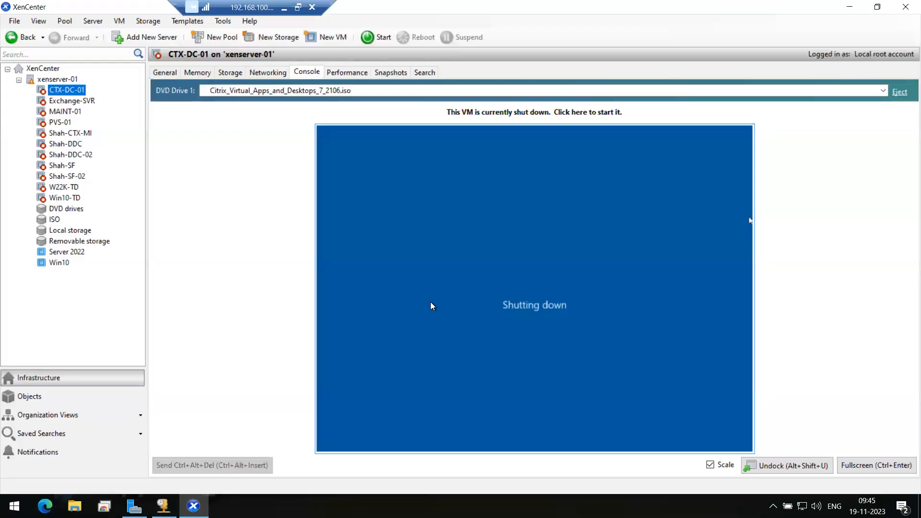
Step: Select the xenserver-01 host, collapse and re-expand its tree, and activate its server console to view the Status Display
left_click(55, 81)
left_click(19, 81)
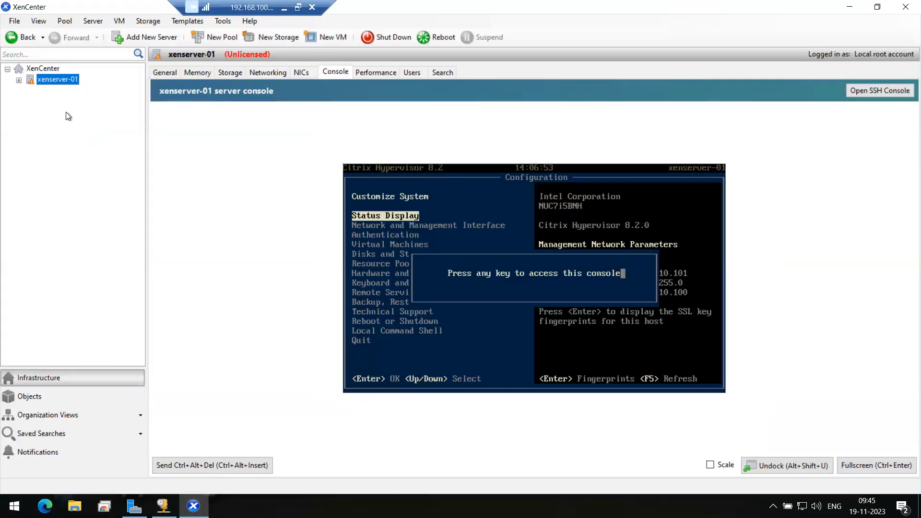
left_click(19, 81)
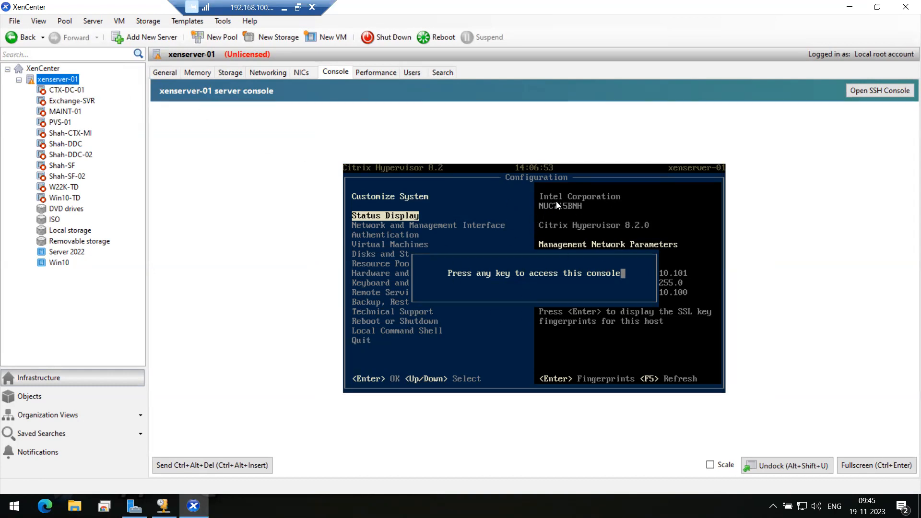
left_click(534, 214)
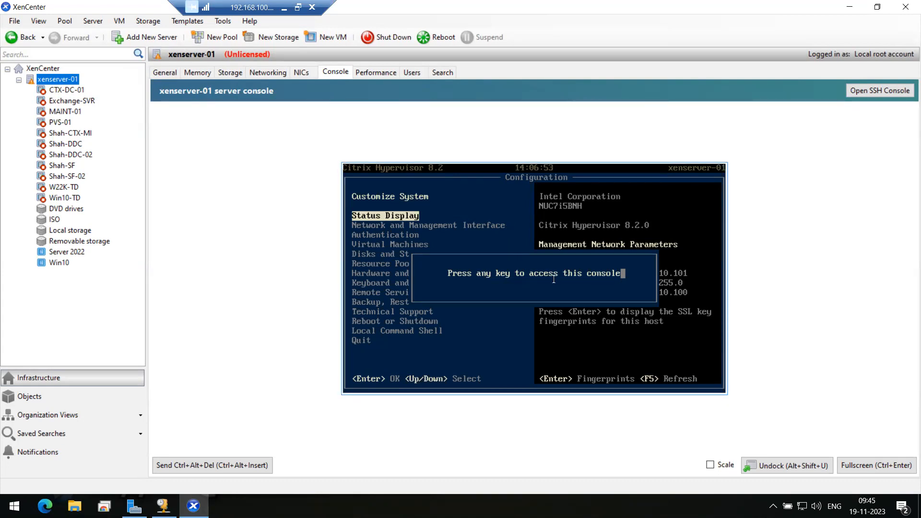
key("Return")
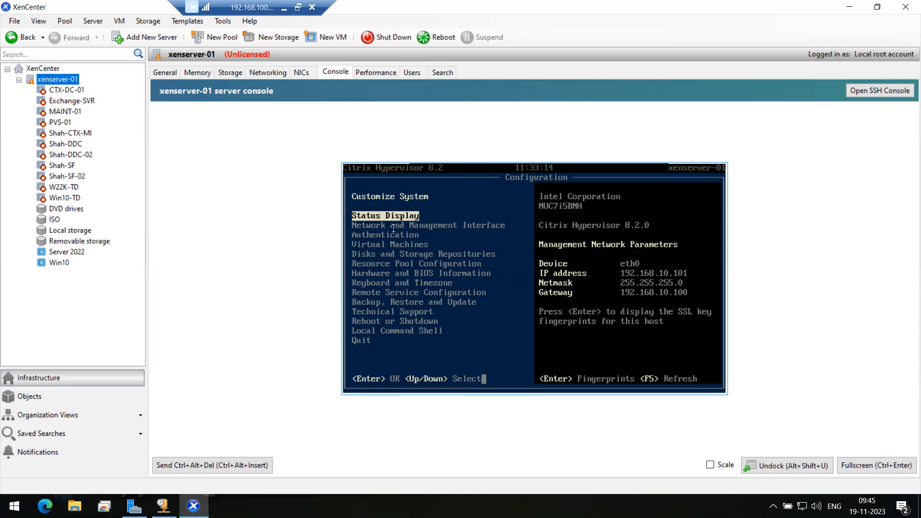
Step: Close XenCenter and launch it again from the desktop
double_click(76, 7)
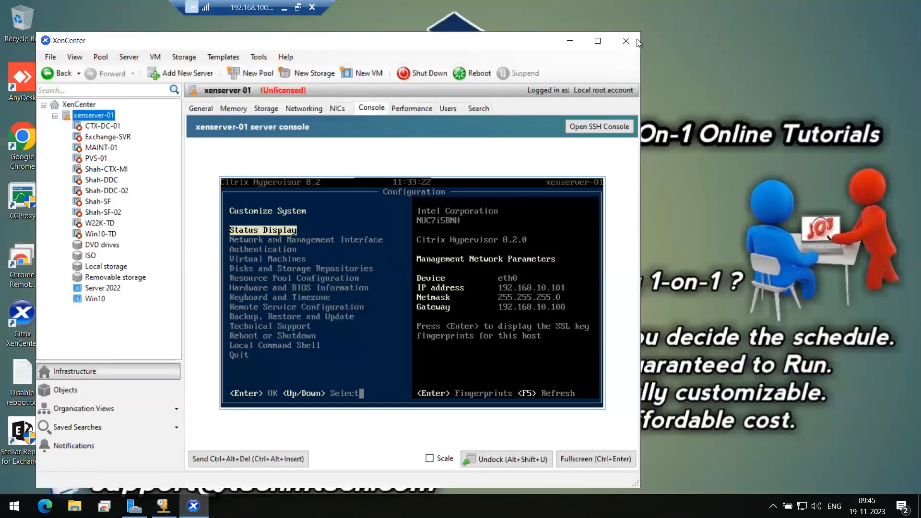
left_click(626, 41)
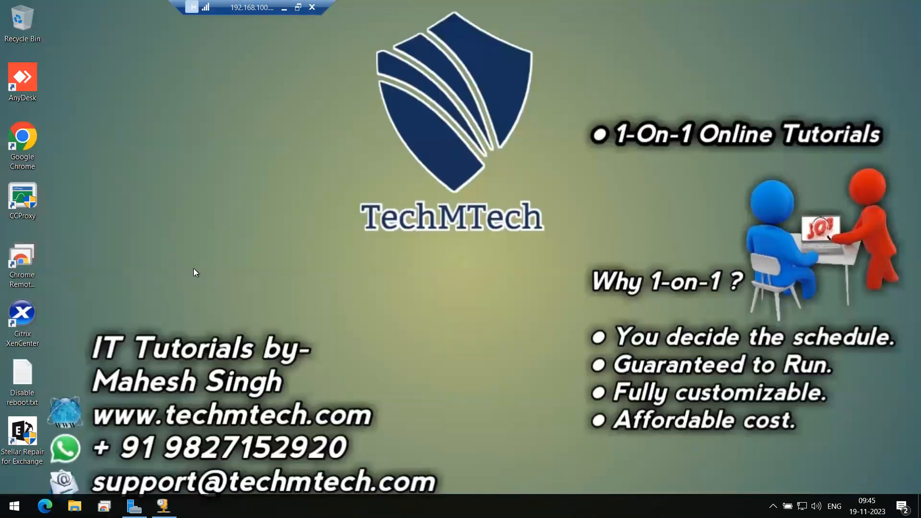
double_click(37, 318)
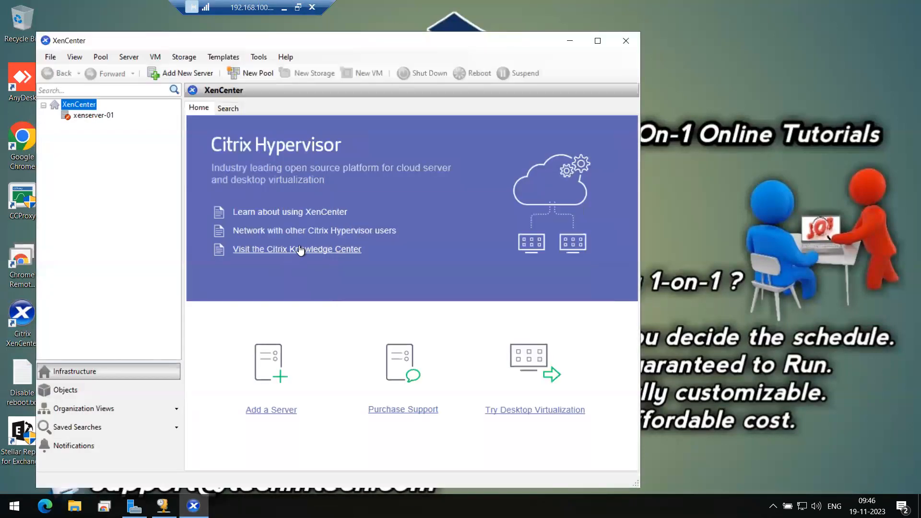
Step: Remove the disconnected xenserver-01 host from XenCenter and maximize the window
left_click(88, 117)
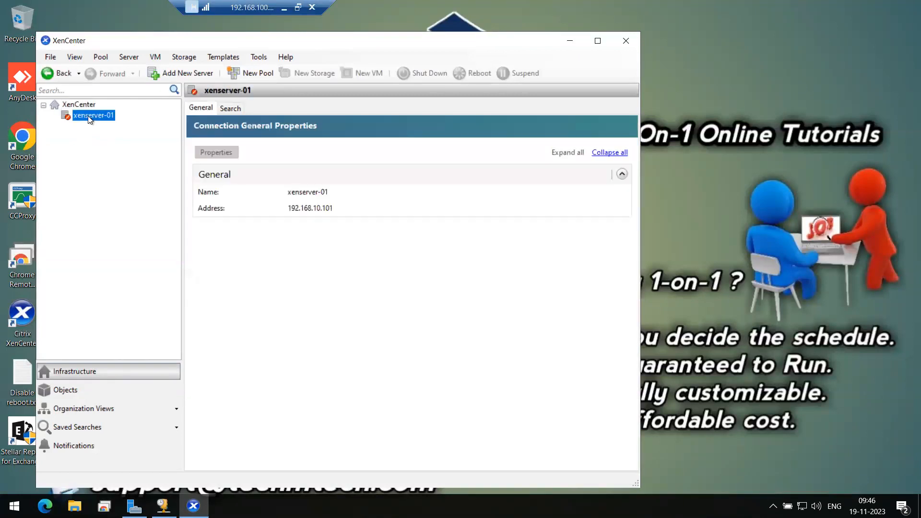
right_click(87, 117)
left_click(122, 152)
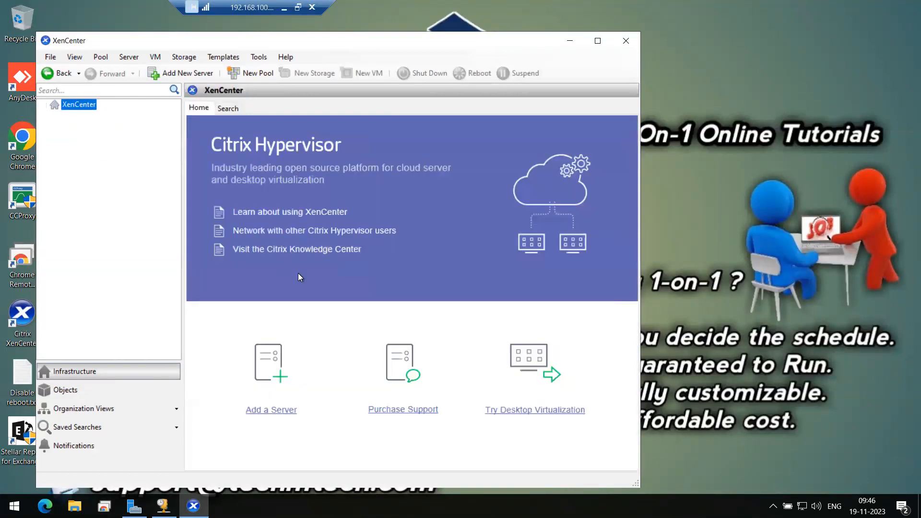
left_click(599, 42)
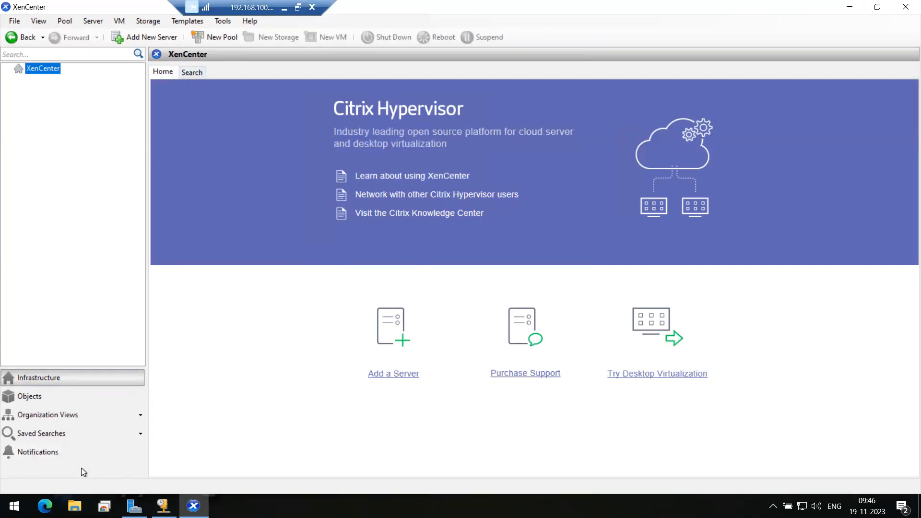
left_click(44, 502)
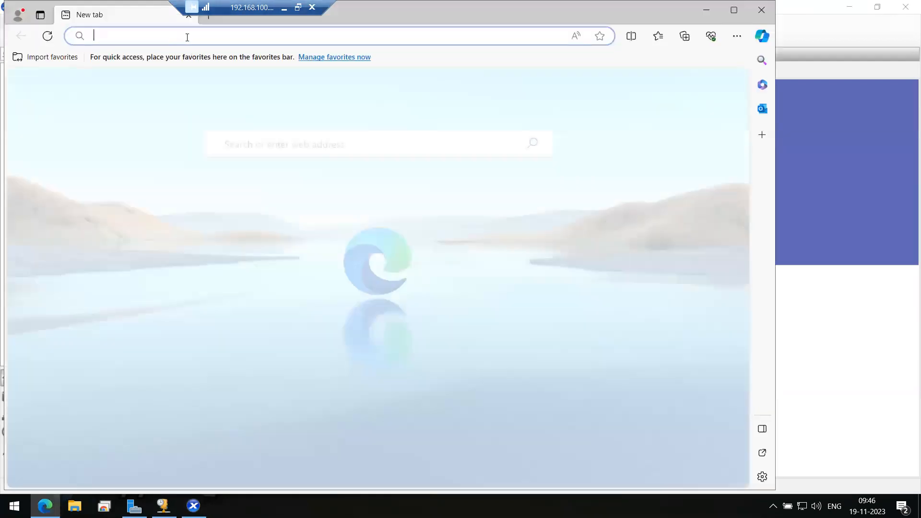
left_click(211, 38)
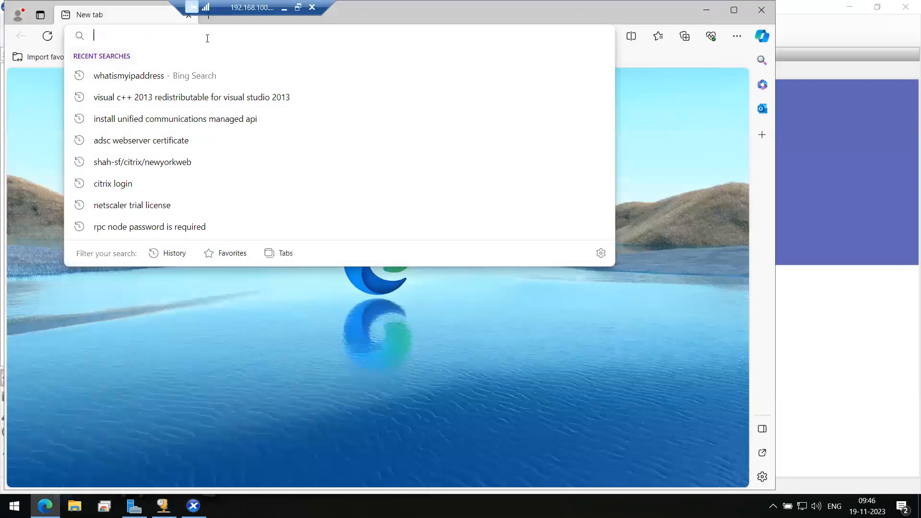
left_click(33, 128)
left_click(123, 34)
left_click(64, 74)
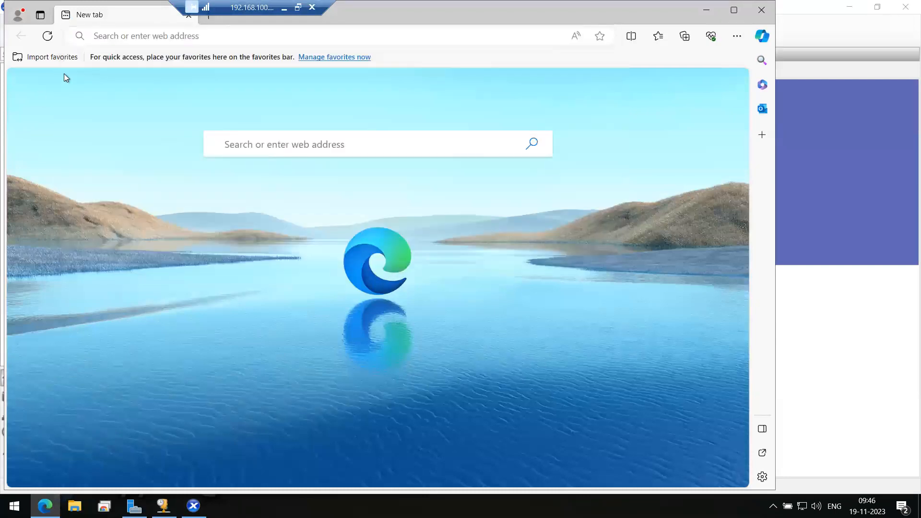
left_click(124, 35)
left_click(39, 100)
left_click(760, 8)
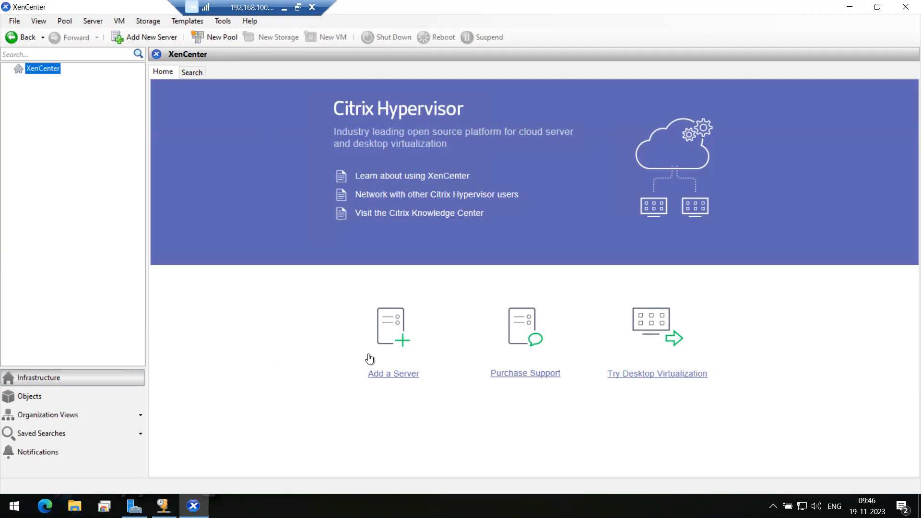
Step: Add the server 192.168.10.101 with the username root and enter the account password to connect to it
left_click(397, 379)
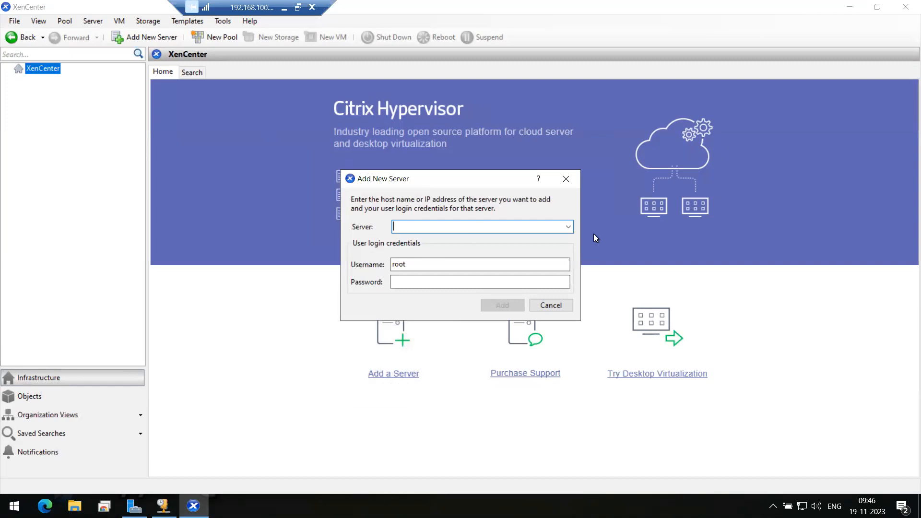
left_click(571, 228)
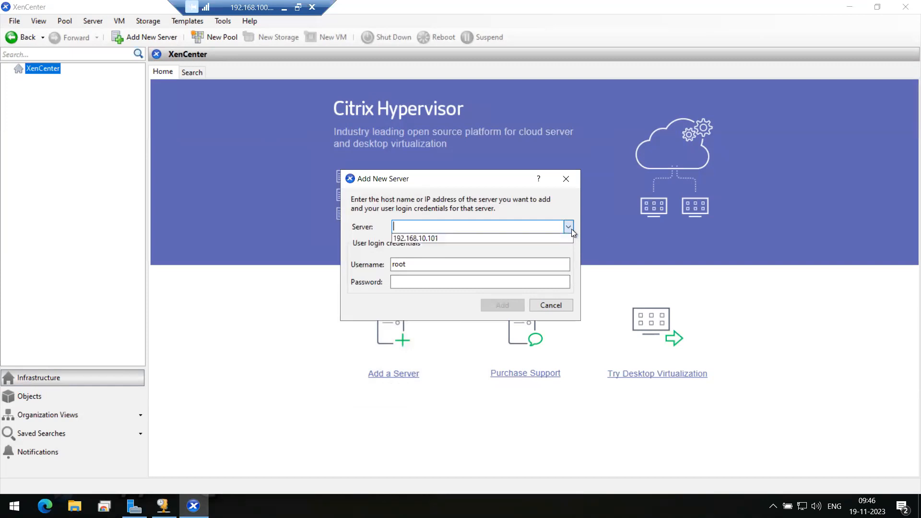
left_click(481, 235)
left_click(419, 281)
left_click(415, 265)
double_click(409, 267)
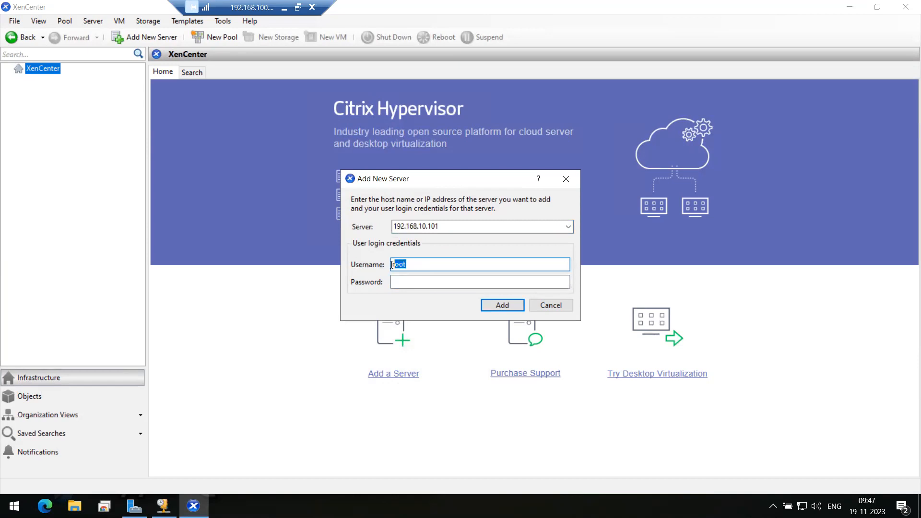
left_click(418, 265)
left_click_drag(442, 264, 392, 265)
left_click(400, 279)
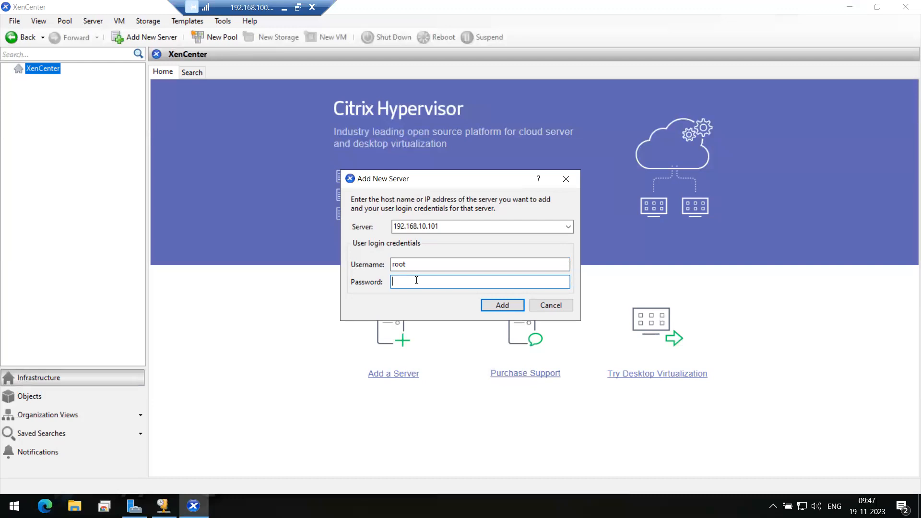
type("*********")
left_click(496, 309)
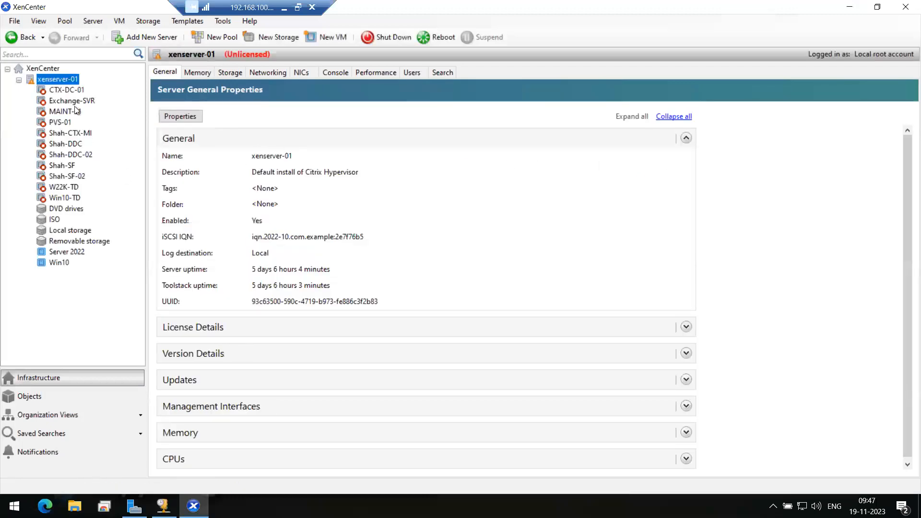
Step: Review the virtual machines, storage and templates under xenserver-01, and view the Server 2022 template's general properties
left_click(19, 80)
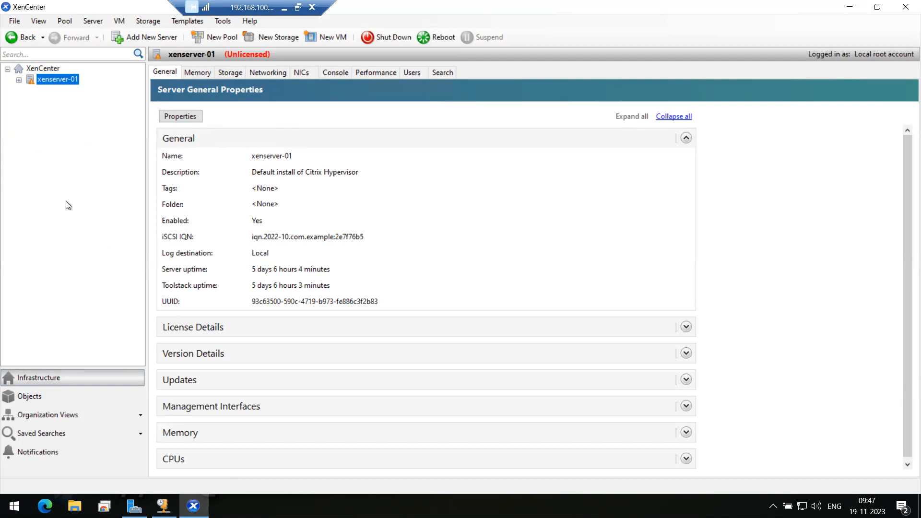
left_click(18, 82)
left_click(18, 80)
left_click(18, 81)
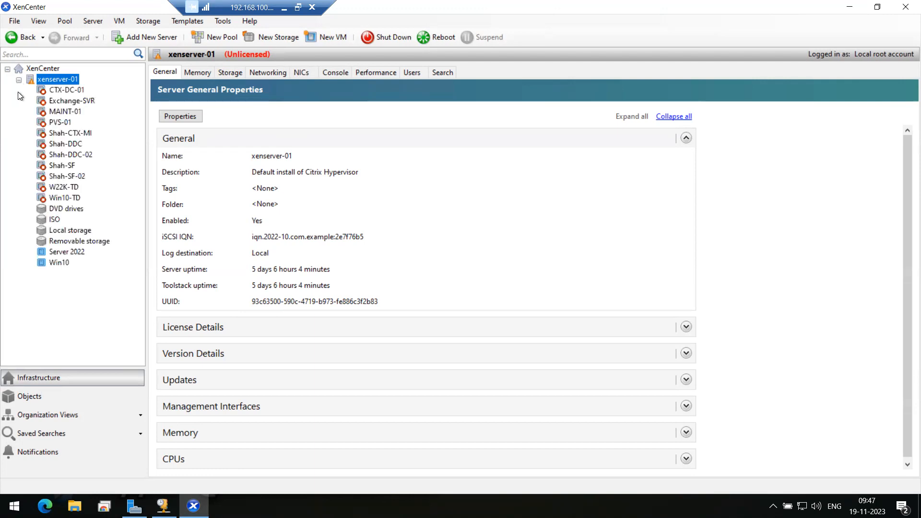
left_click(55, 253)
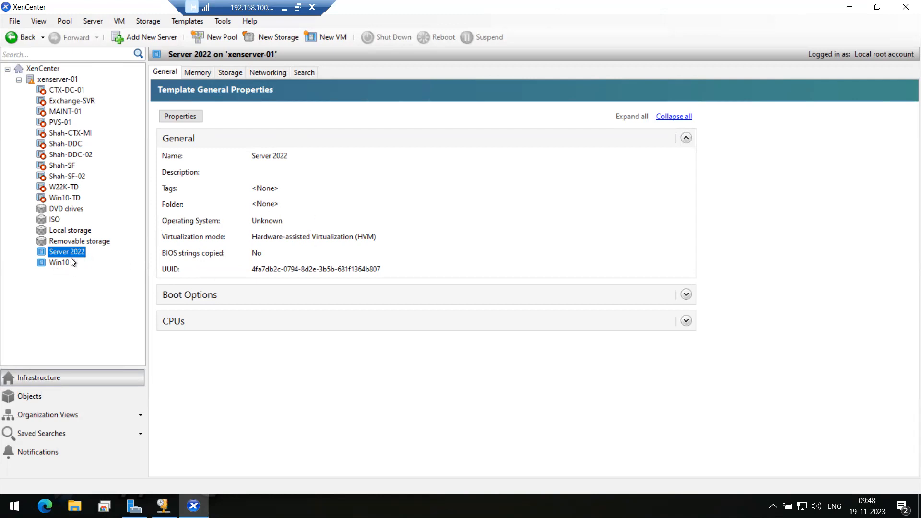
Step: Start a new VM from the Windows Server 2019 (64-bit) template and name it aBC
left_click(333, 38)
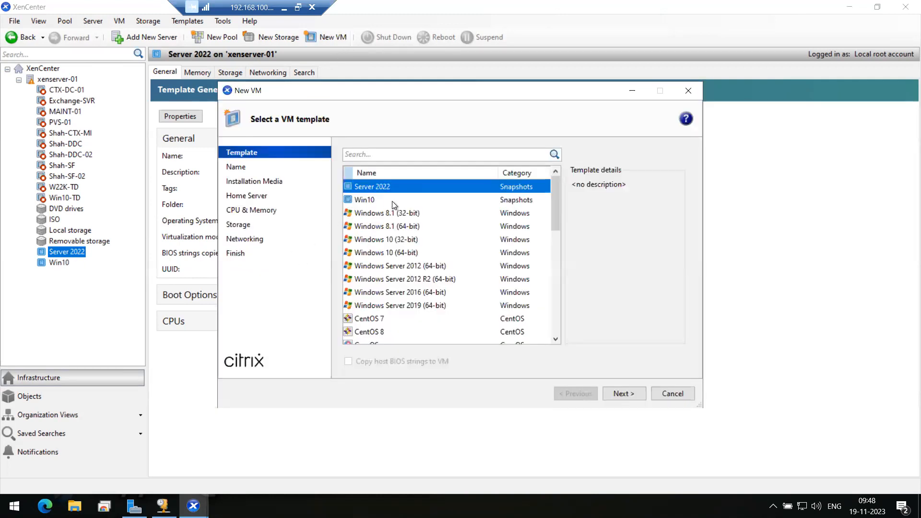
left_click(384, 304)
left_click(621, 394)
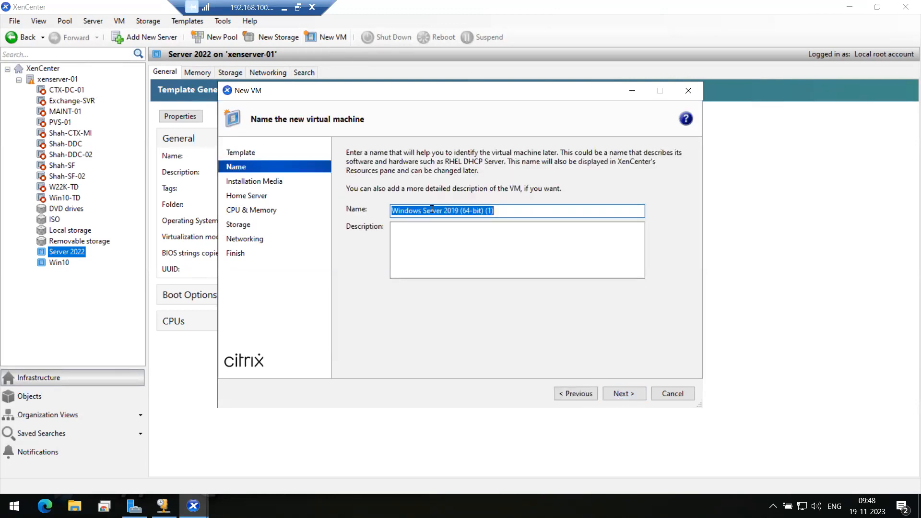
type("aB")
type("C")
left_click(622, 393)
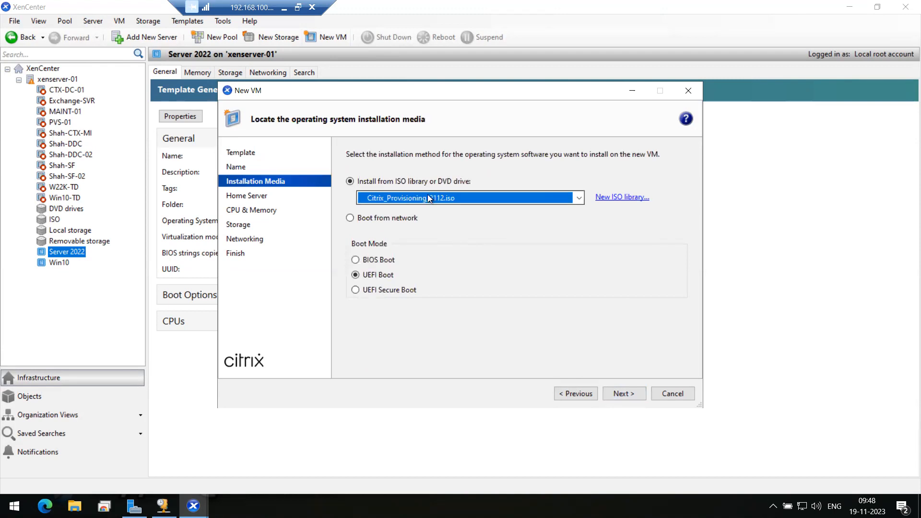
Step: Choose SVR 2022.iso as the new VM's installation media and keep xenserver-01 as its home server
left_click(427, 194)
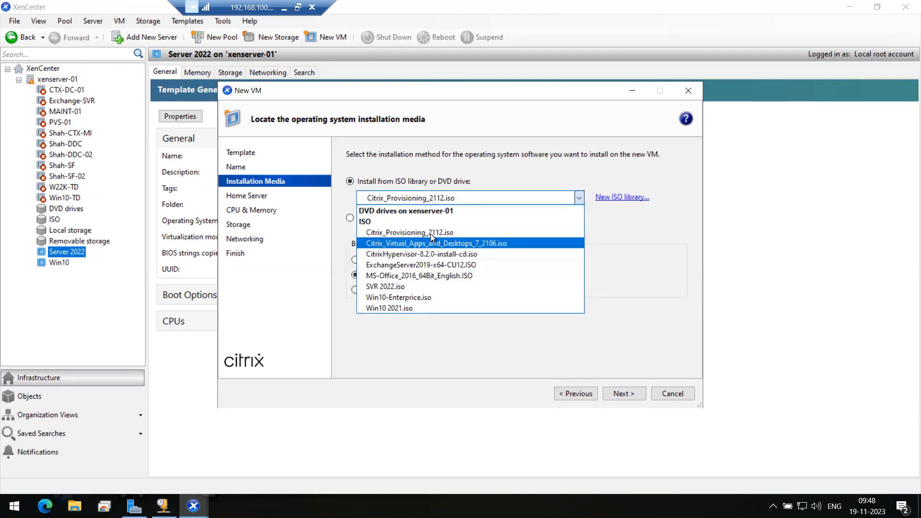
left_click(419, 287)
left_click(624, 393)
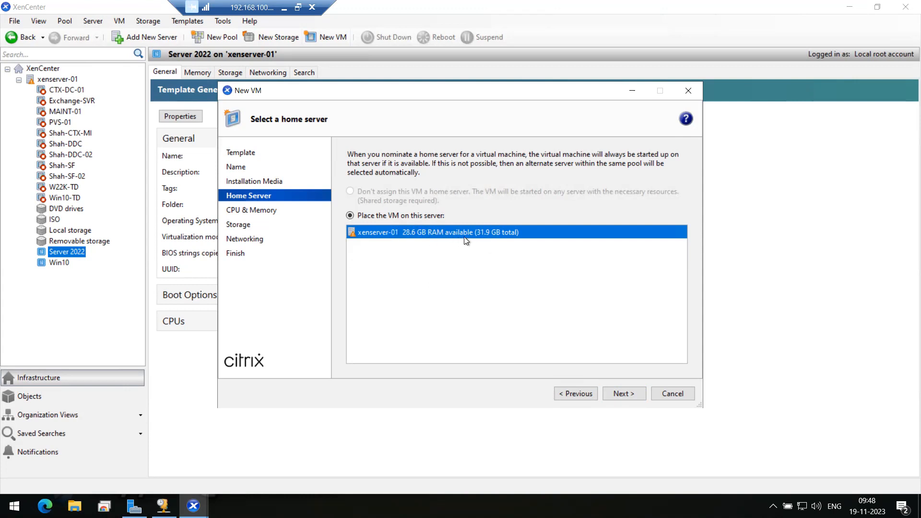
left_click(622, 393)
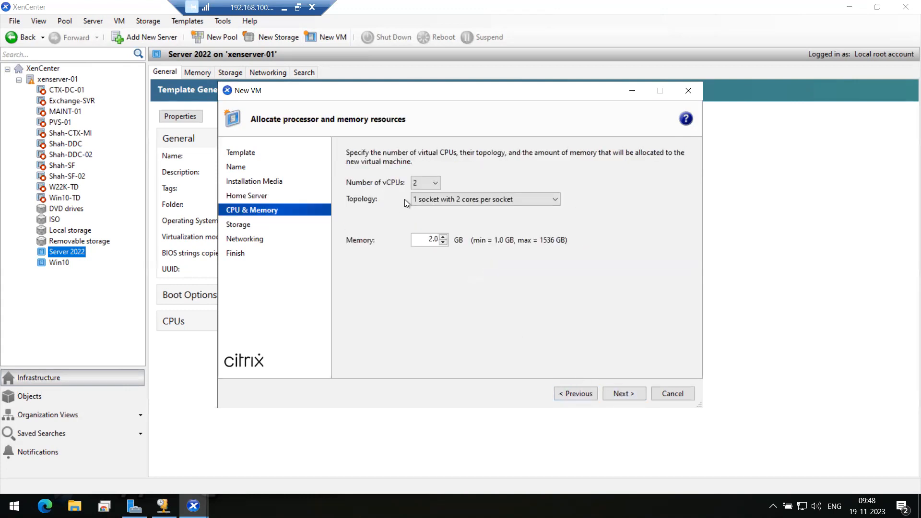
Step: Increase the new VM's memory allocation and proceed to its storage configuration
left_click(444, 238)
left_click(444, 237)
left_click(628, 396)
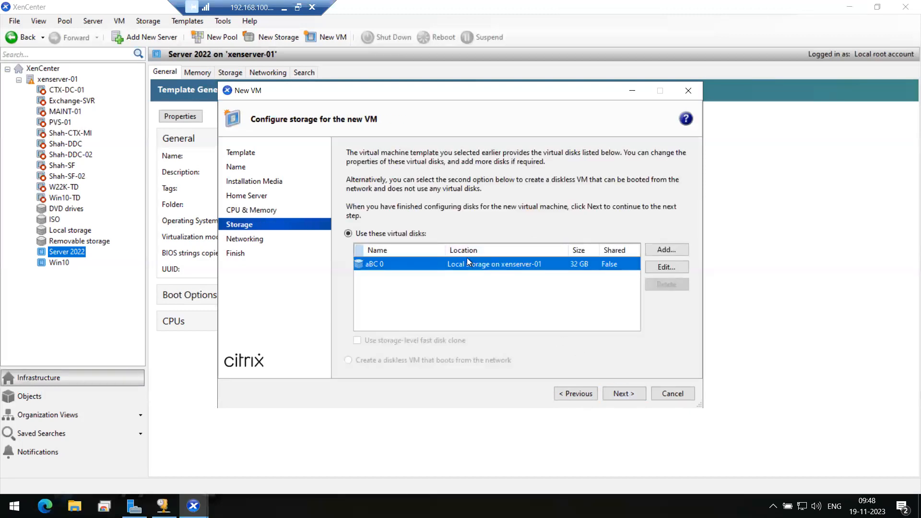
left_click(544, 267)
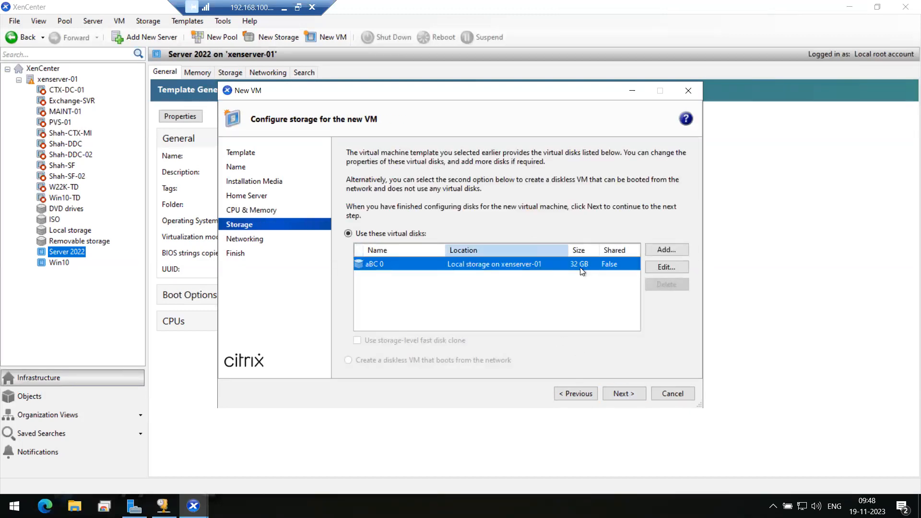
left_click(653, 267)
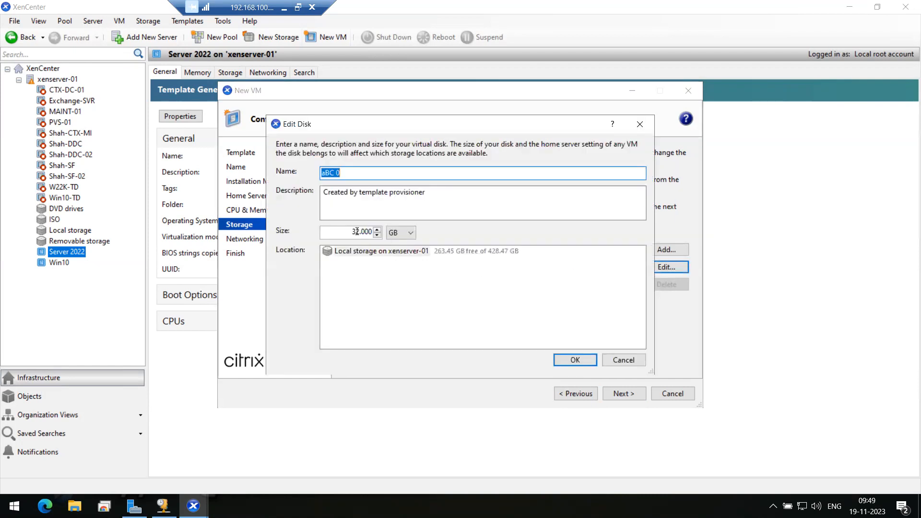
left_click_drag(360, 232, 334, 231)
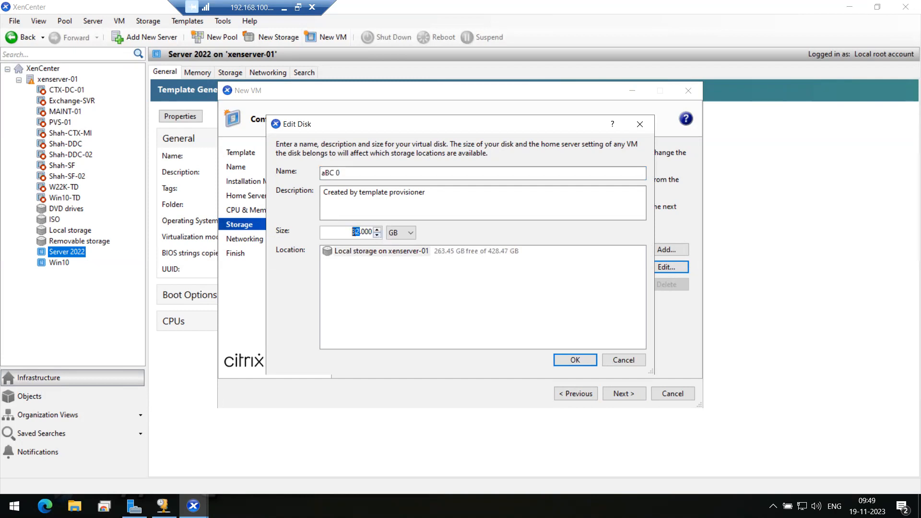
left_click(623, 365)
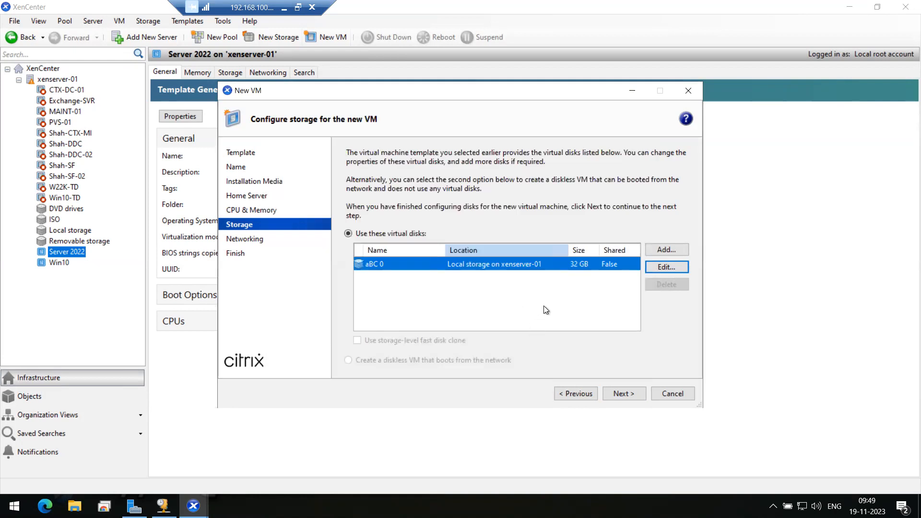
Step: Keep the default virtual disk and Network 0 interface, and create the aBC VM with automatic start
left_click(623, 393)
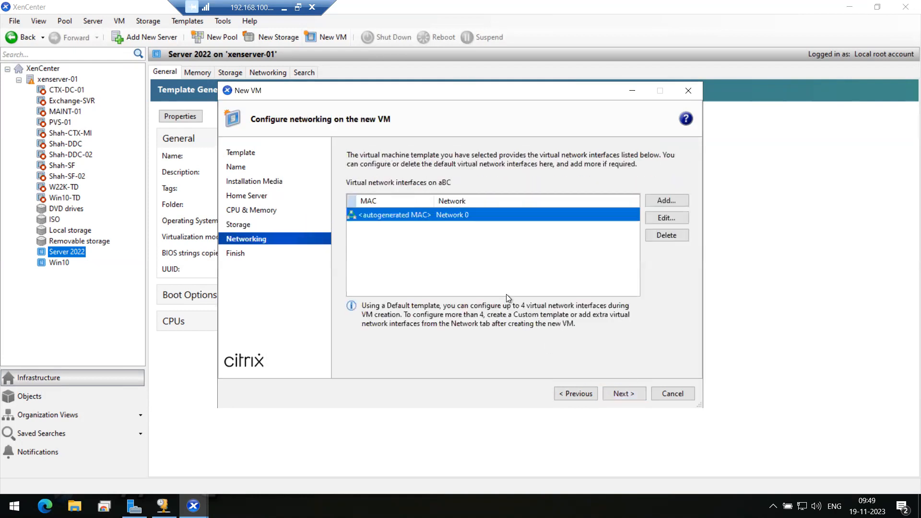
left_click(623, 394)
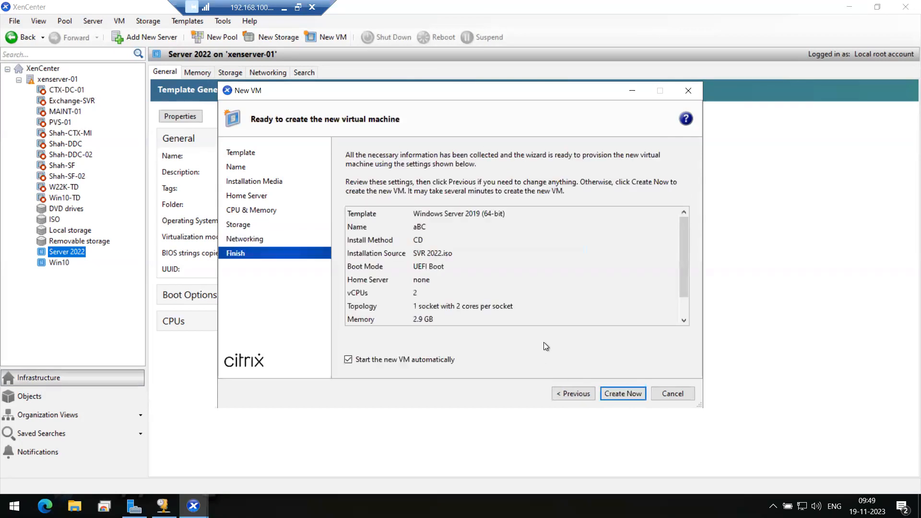
left_click(617, 394)
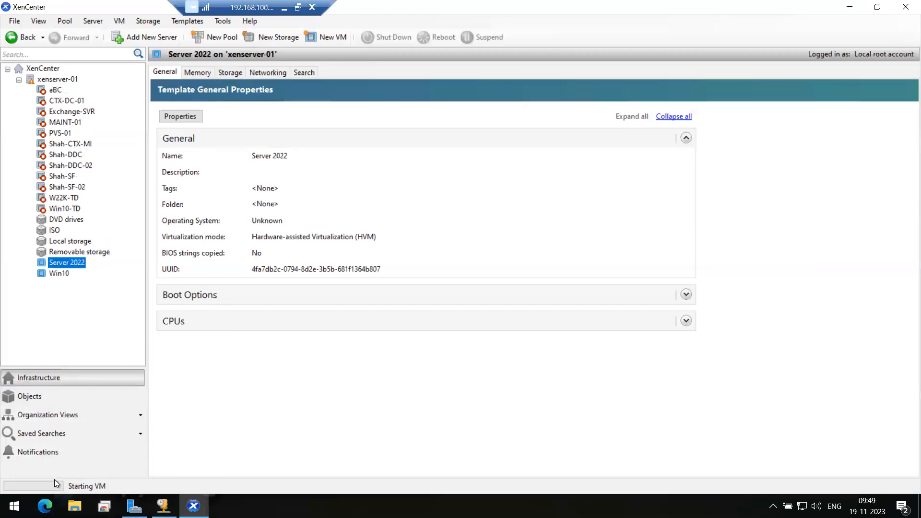
Step: Boot the aBC VM from its SVR 2022.iso media in the console and scale the console display to fit
left_click(56, 90)
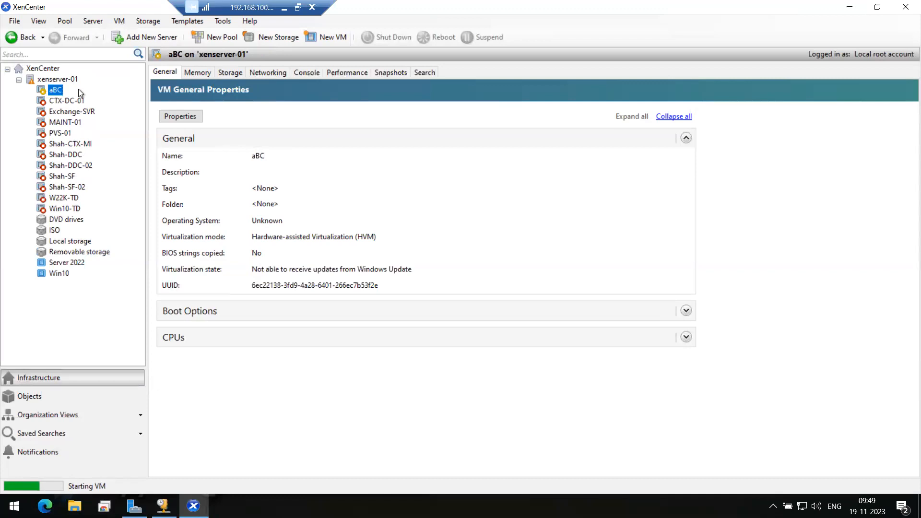
left_click(308, 73)
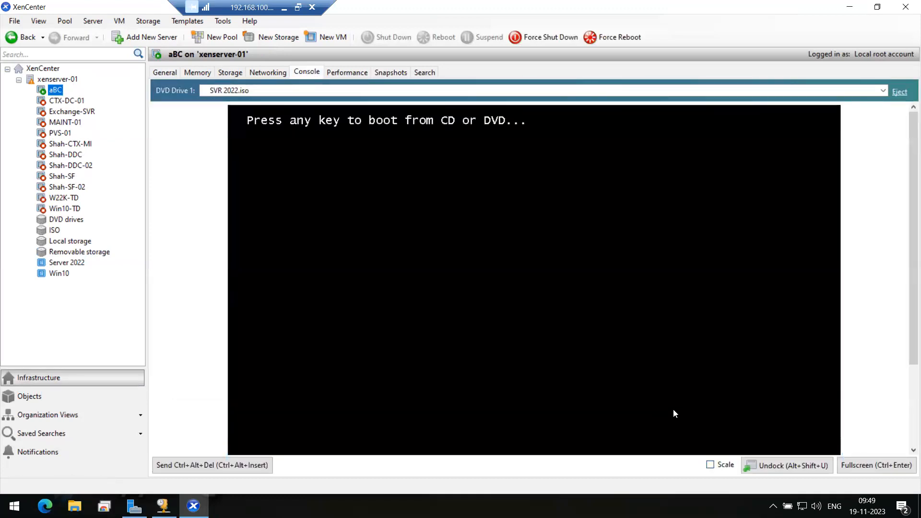
key("Return")
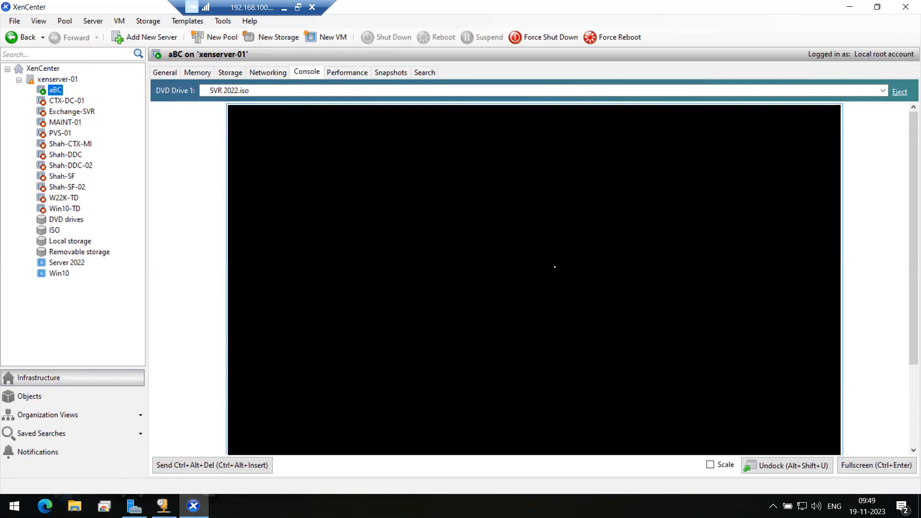
left_click(711, 466)
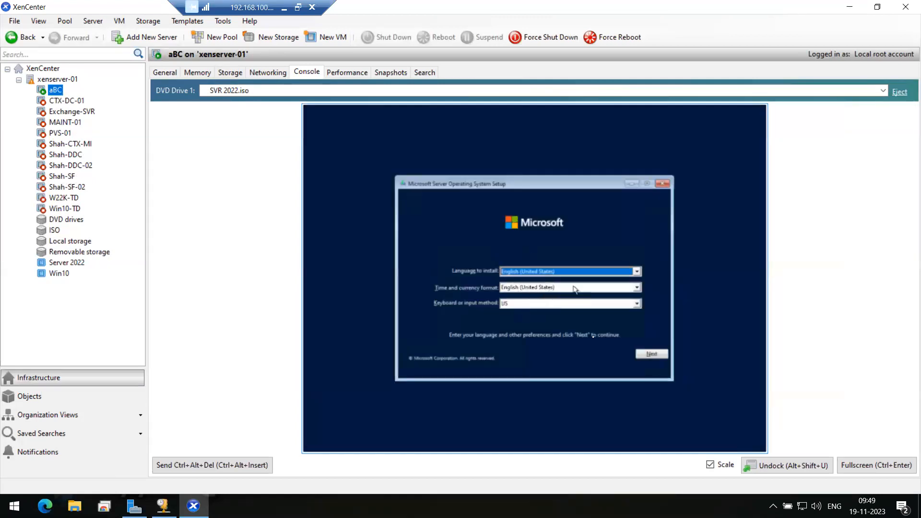
Step: Start the server OS installation with the default language settings and select Windows Server 2022 Standard Evaluation (Desktop Experience)
left_click(656, 355)
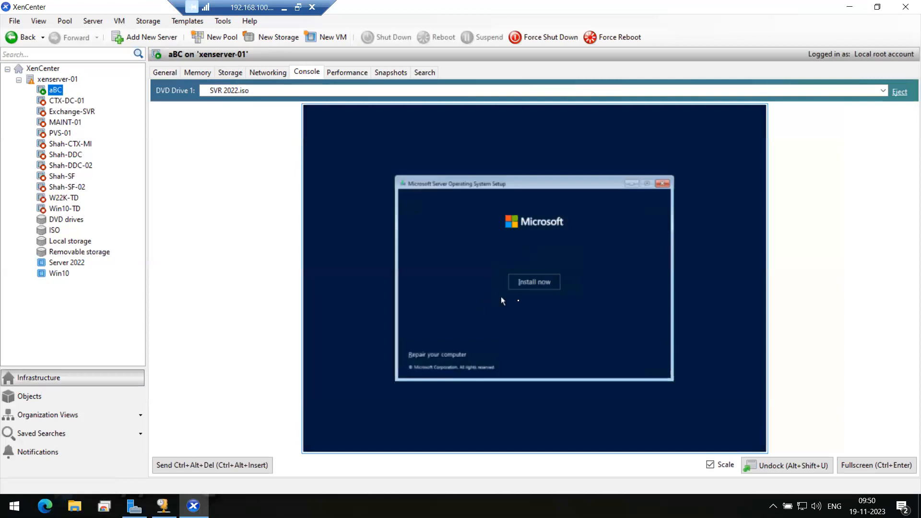
left_click(529, 287)
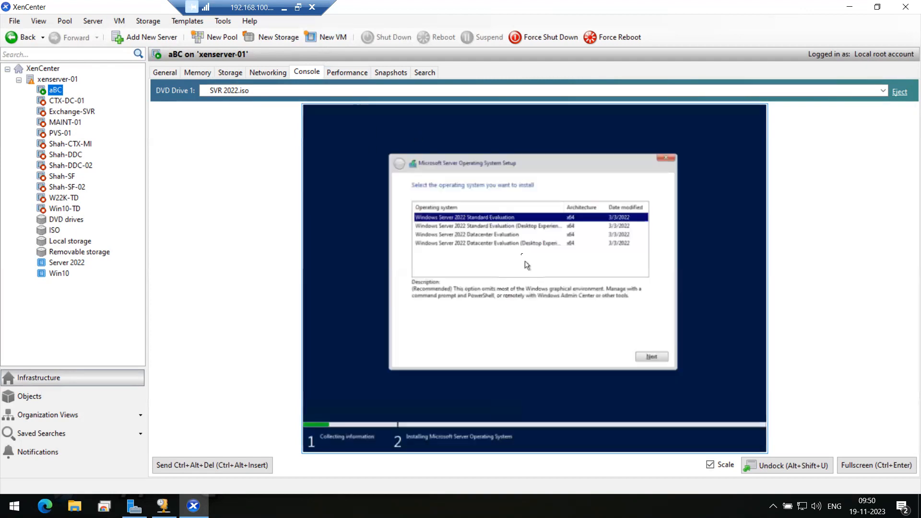
left_click(492, 227)
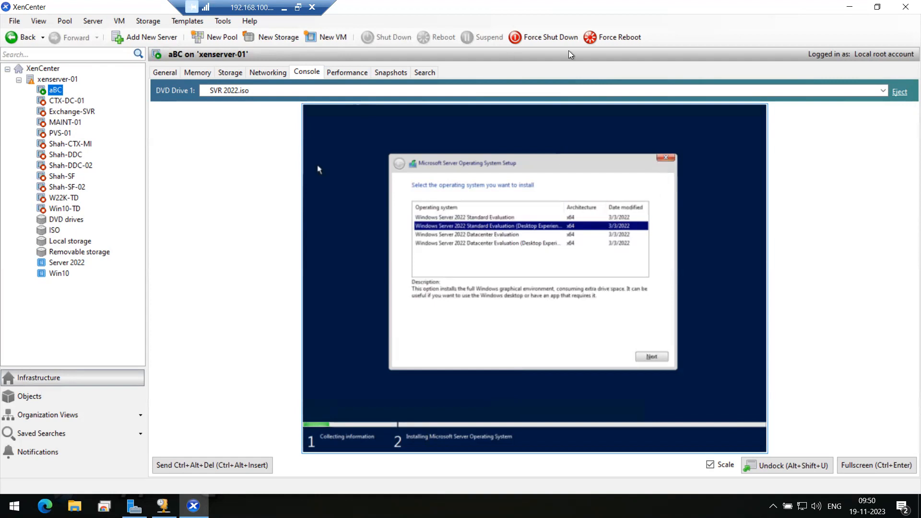
Step: Force shut down the aBC VM and delete it from xenserver-01
left_click(542, 38)
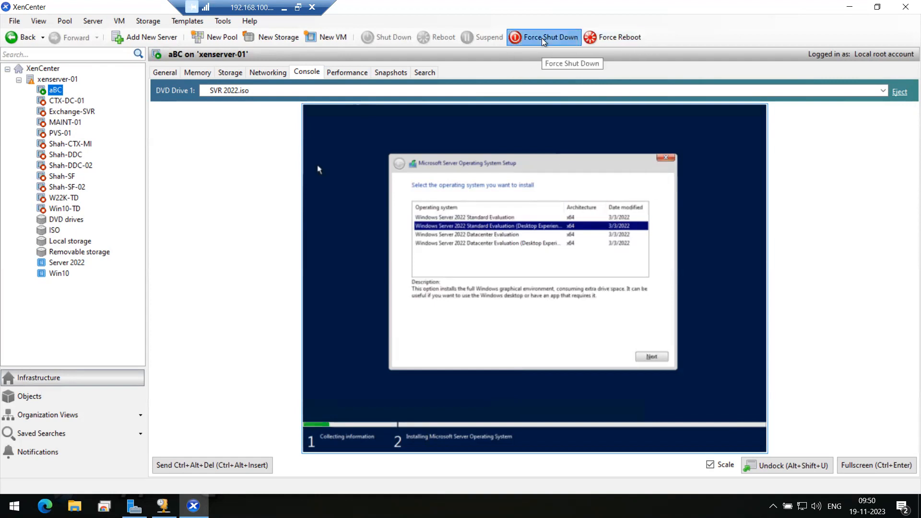
left_click(510, 270)
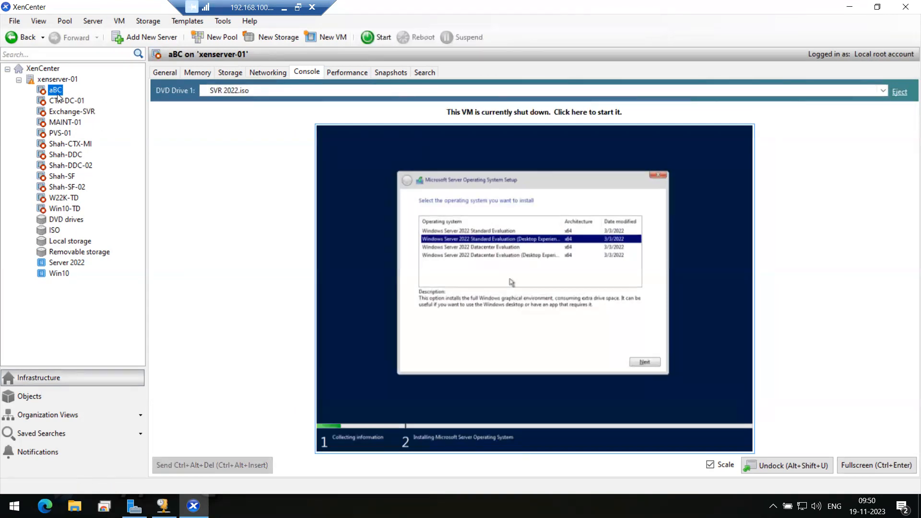
right_click(61, 92)
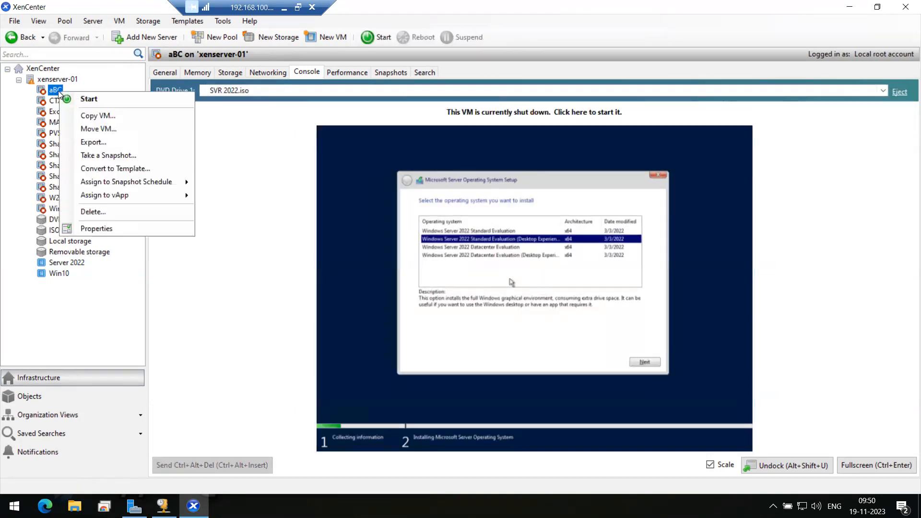
left_click(91, 212)
left_click(510, 357)
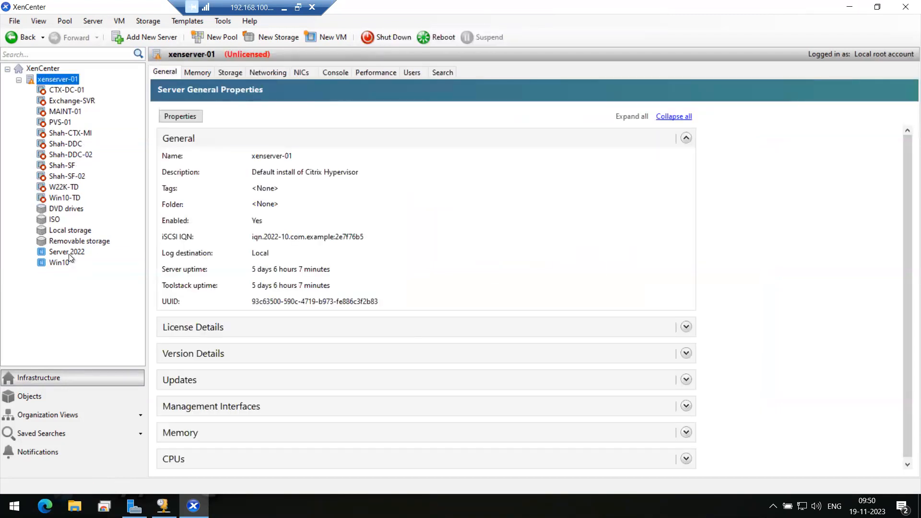
Step: Review the Server 2022 template's properties and the actions available for the CTX-DC-01 VM
left_click(67, 253)
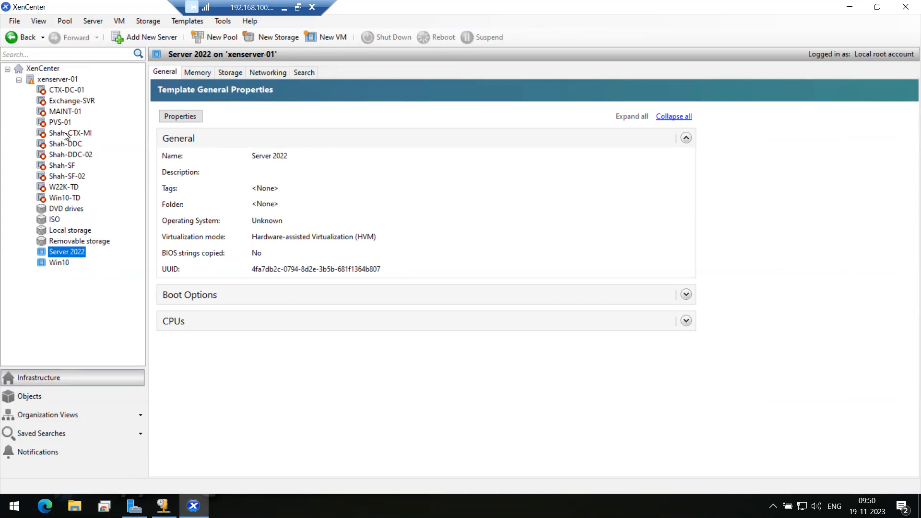
left_click(59, 91)
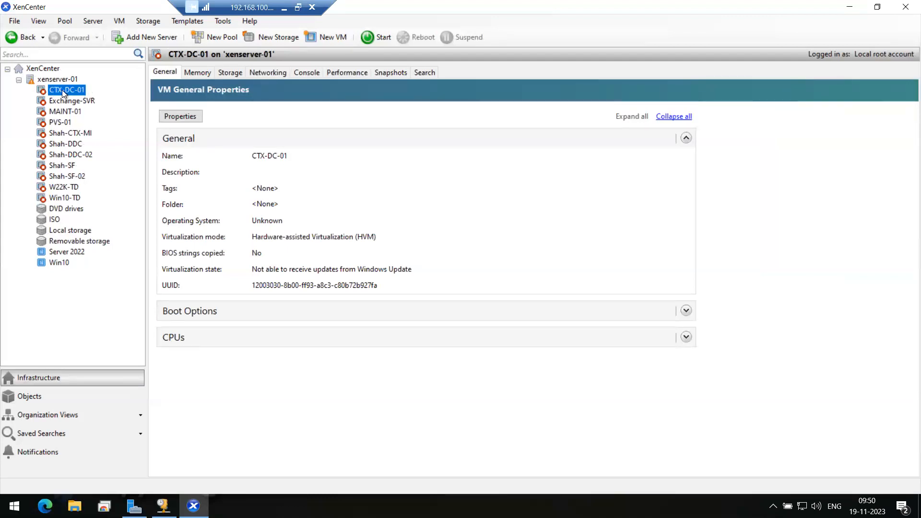
right_click(67, 90)
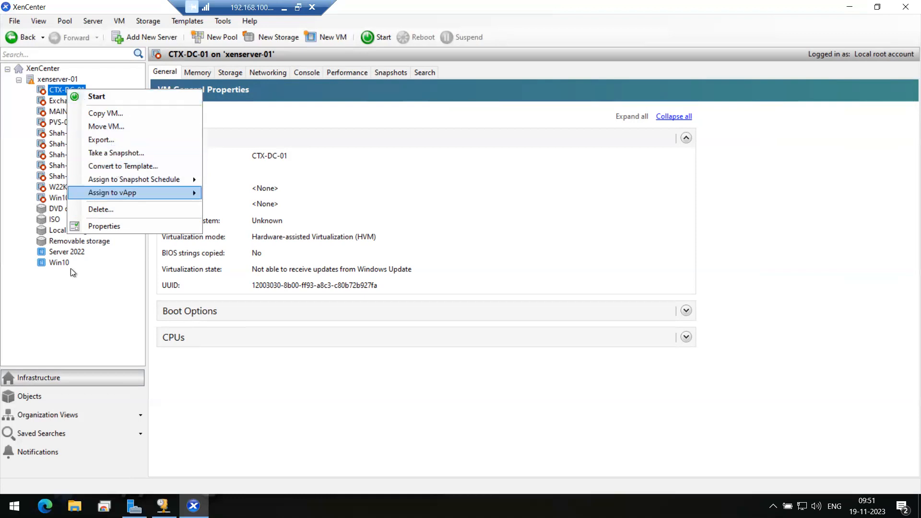
Step: Quick-create a new VM from the Server 2022 template
left_click(50, 255)
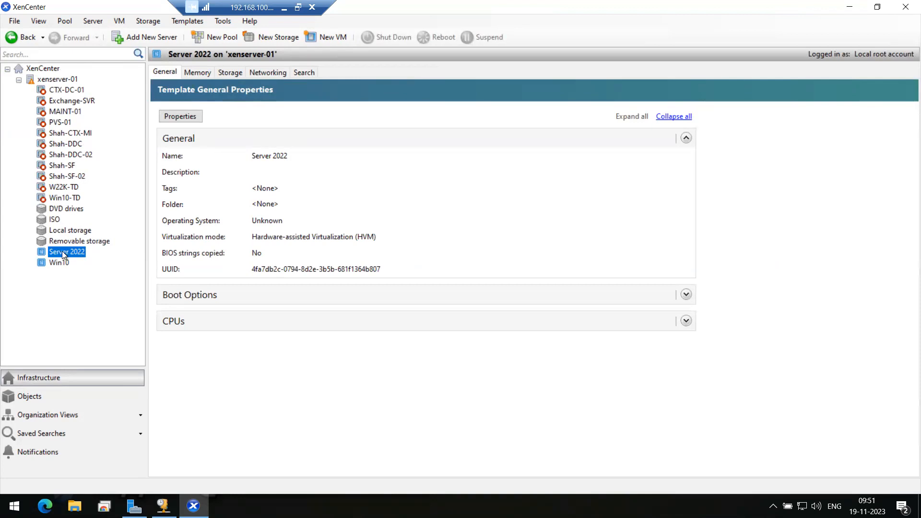
right_click(68, 252)
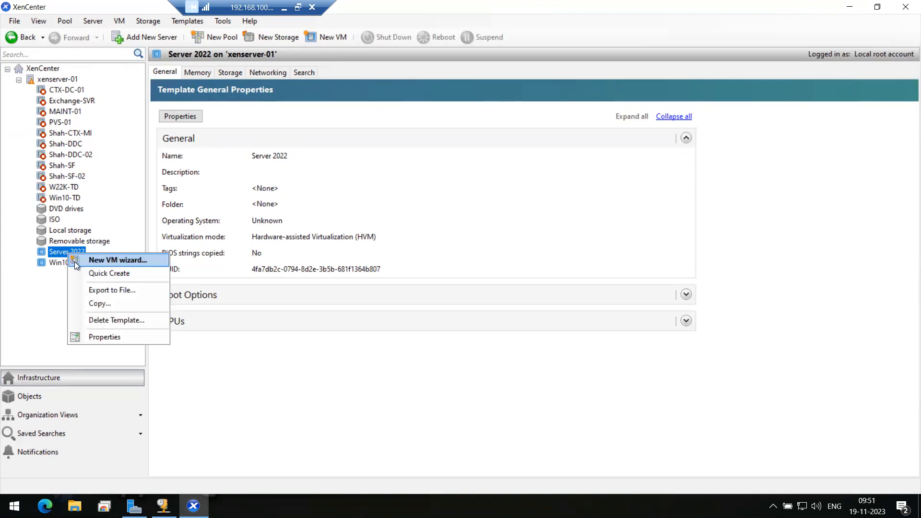
left_click(92, 275)
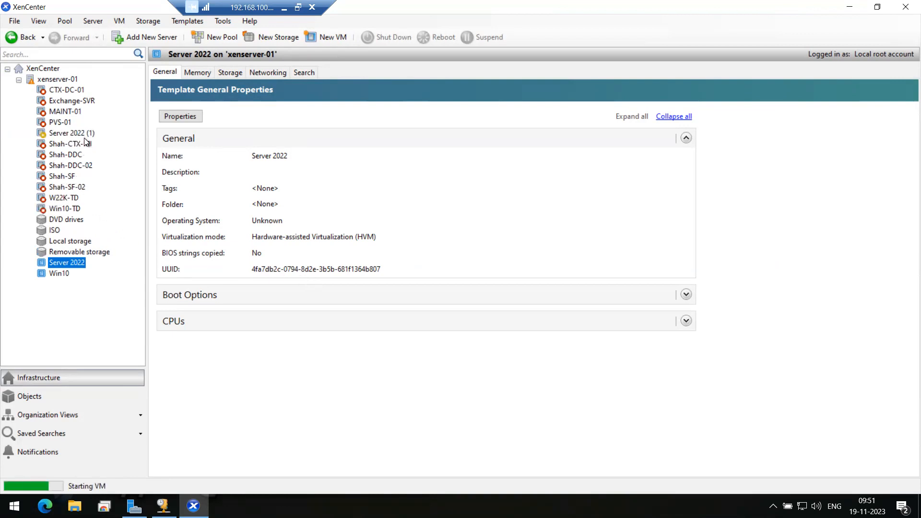
Step: Open the console of the new Server 2022 (1) VM and scale its display to fit
left_click(81, 135)
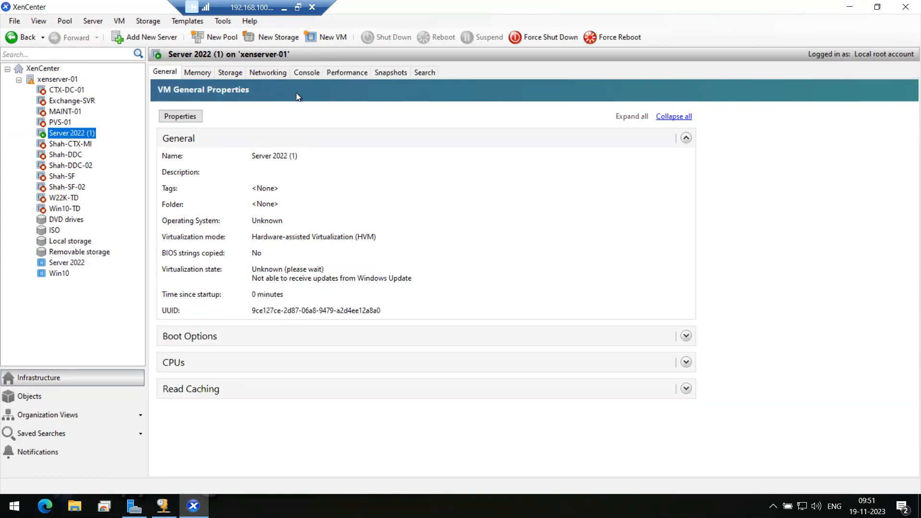
left_click(306, 72)
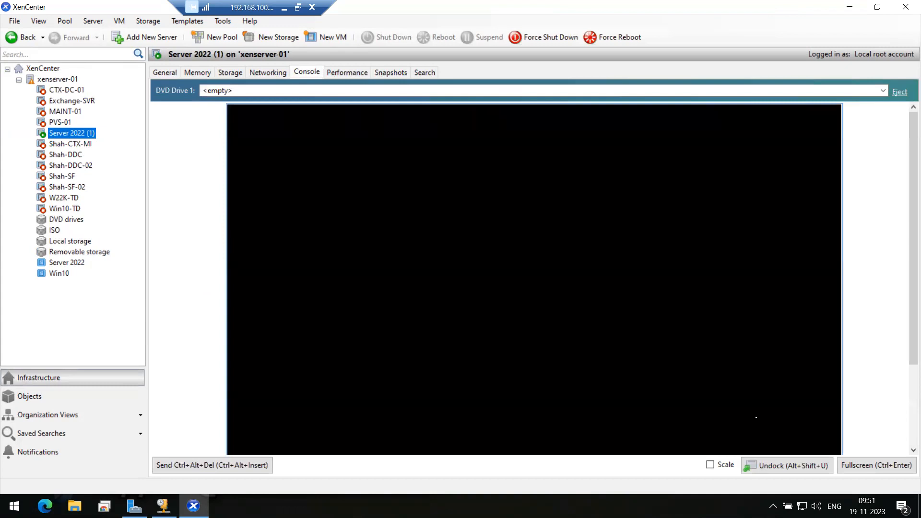
left_click(710, 465)
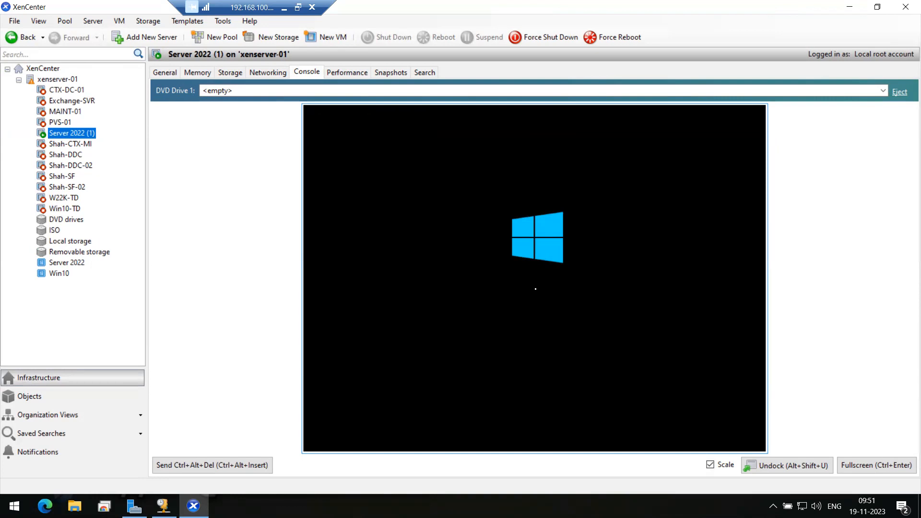
Step: Rename the Server 2022 (1) VM as CTX-WP-DC in its properties
right_click(76, 139)
left_click(103, 218)
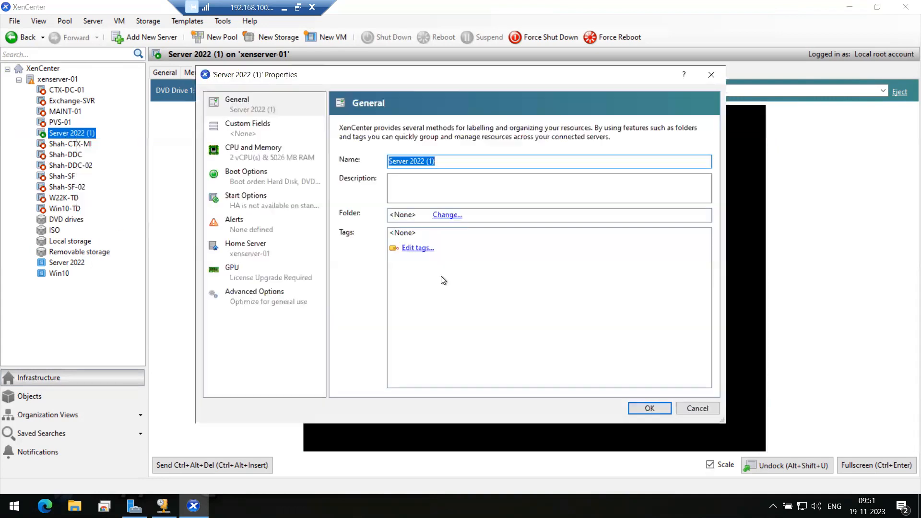
left_click_drag(470, 163, 381, 150)
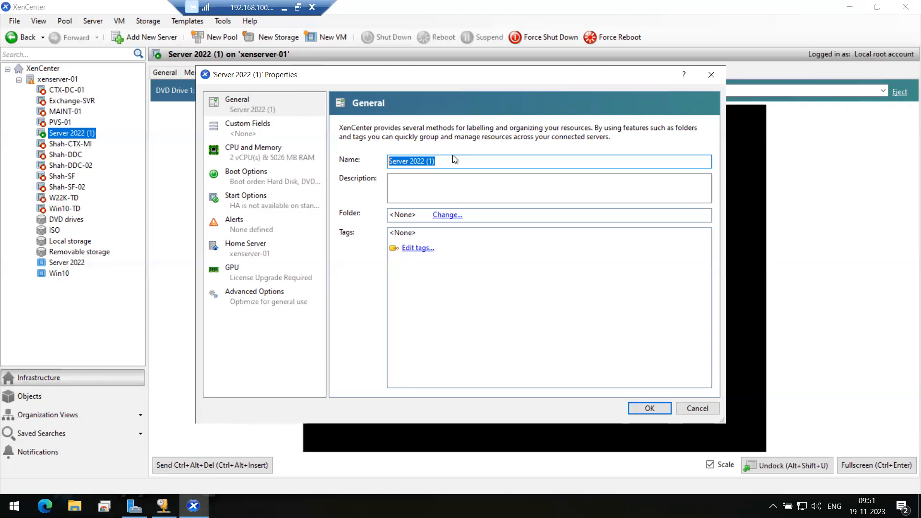
type("CTX-")
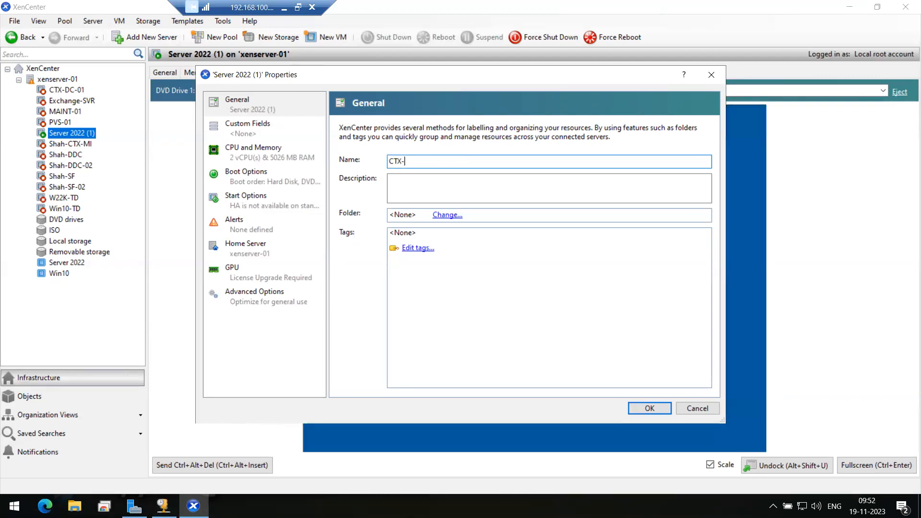
type("DC")
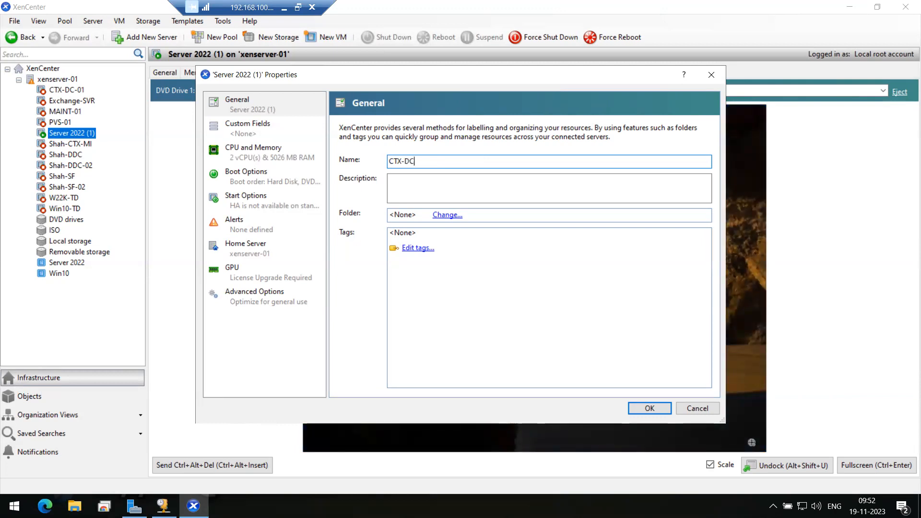
type("-")
key("BackSpace")
key("BackSpace")
key("BackSpace")
key("BackSpace")
key("BackSpace")
key("BackSpace")
key("BackSpace")
type("CTX-WP-DC")
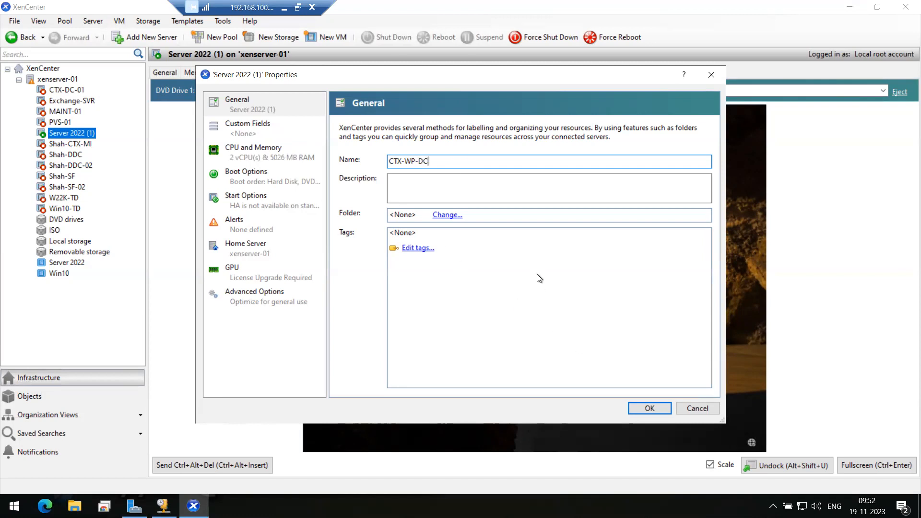
left_click(425, 162)
key("Left")
type("C")
key("BackSpace")
double_click(398, 163)
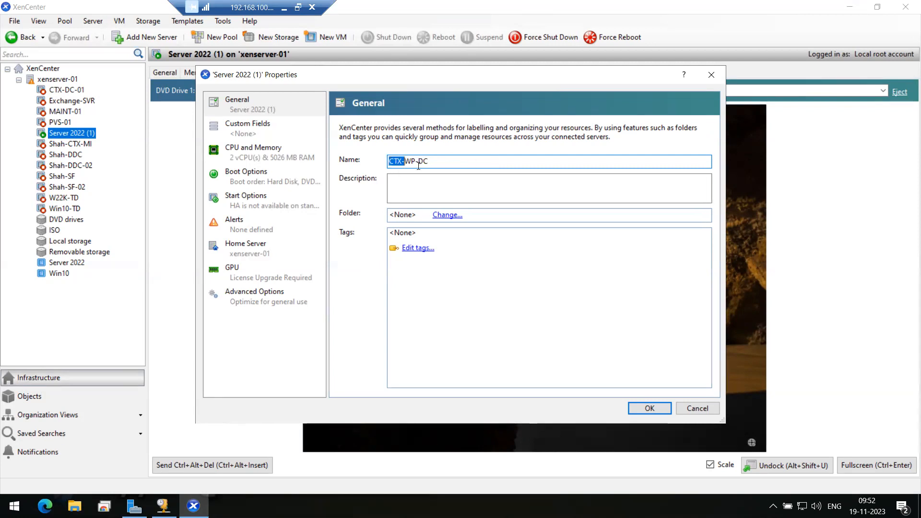
left_click(448, 163)
left_click(649, 409)
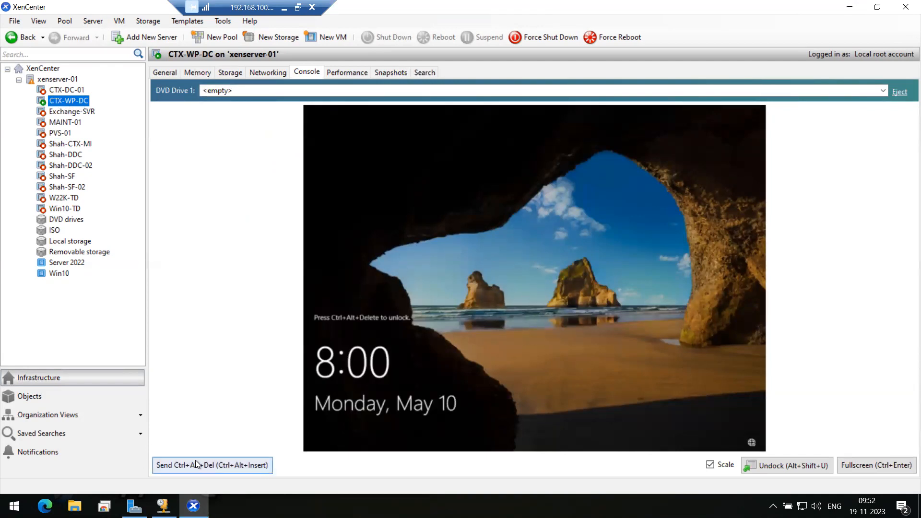
Step: Sign in to the CTX-WP-DC console as Administrator with the account password and maximize Server Manager
left_click(229, 465)
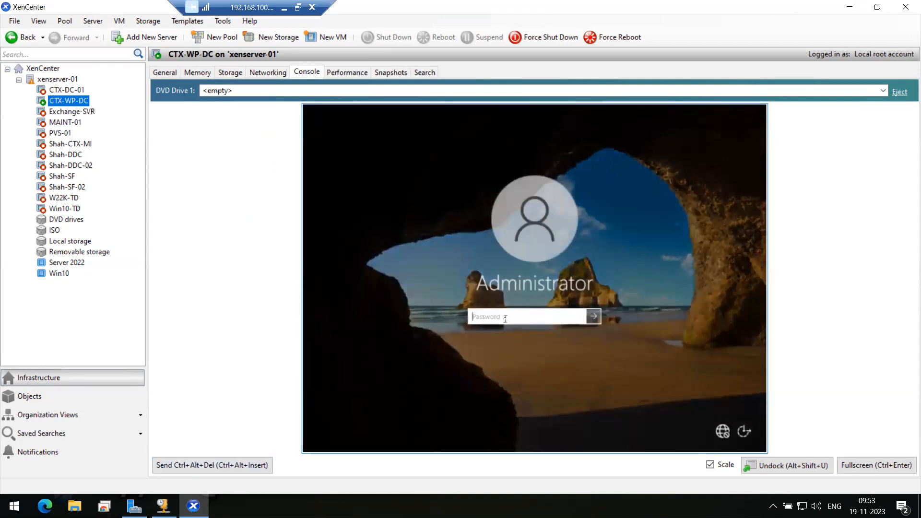
type("*****")
key("BackSpace")
key("BackSpace")
key("BackSpace")
key("BackSpace")
key("BackSpace")
type("***********")
key("Return")
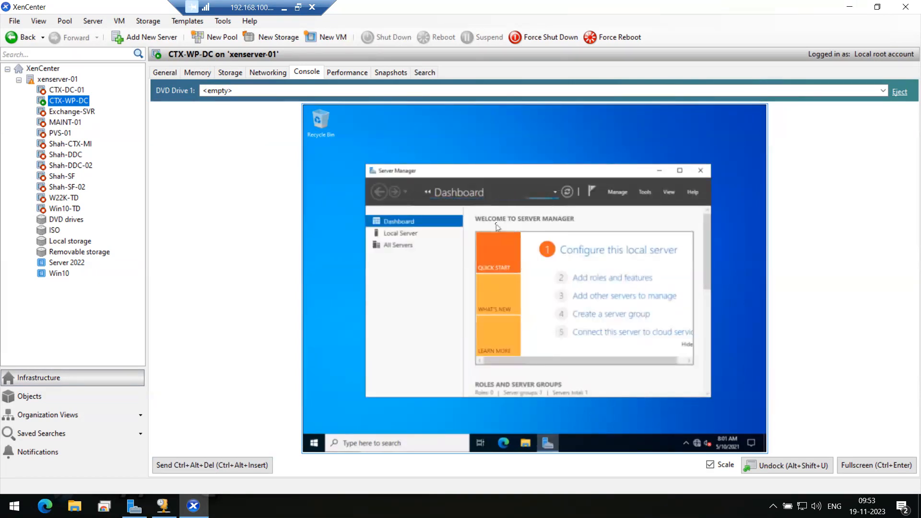
double_click(515, 177)
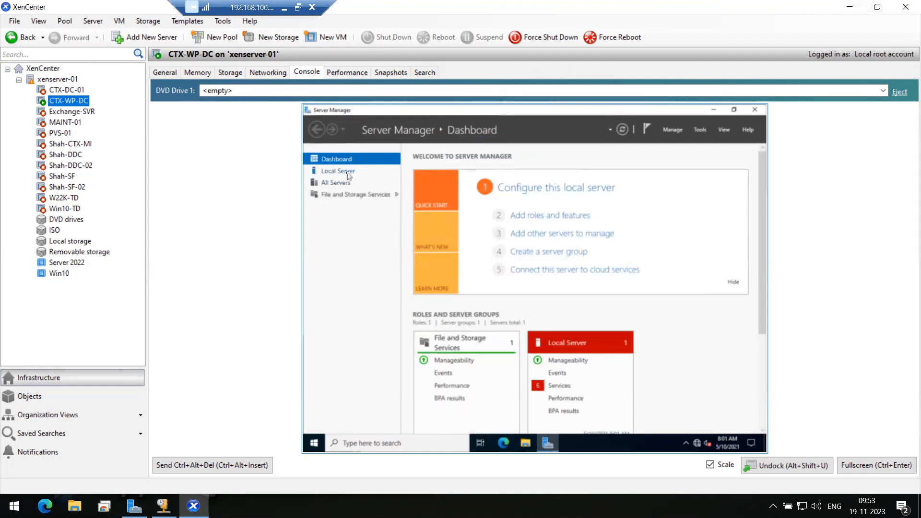
Step: Minimize XenCenter and launch Paint on the local computer
left_click(849, 7)
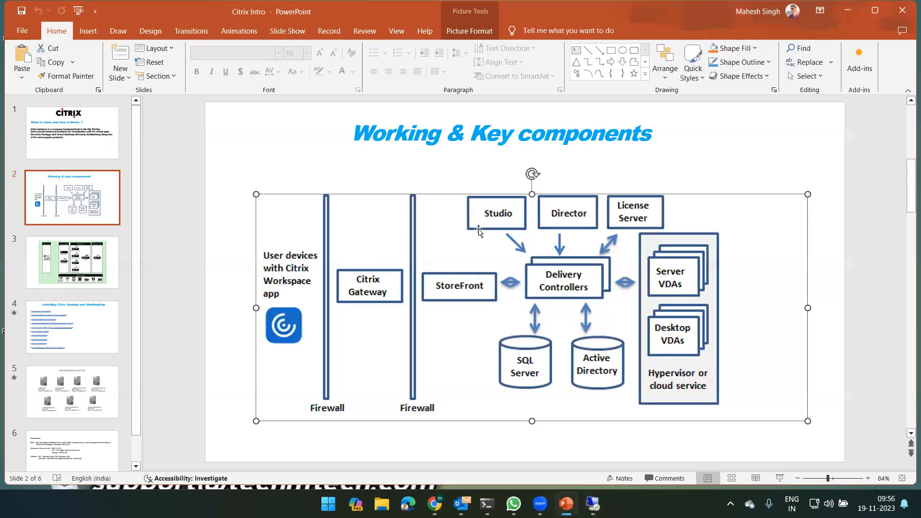
key("super+r")
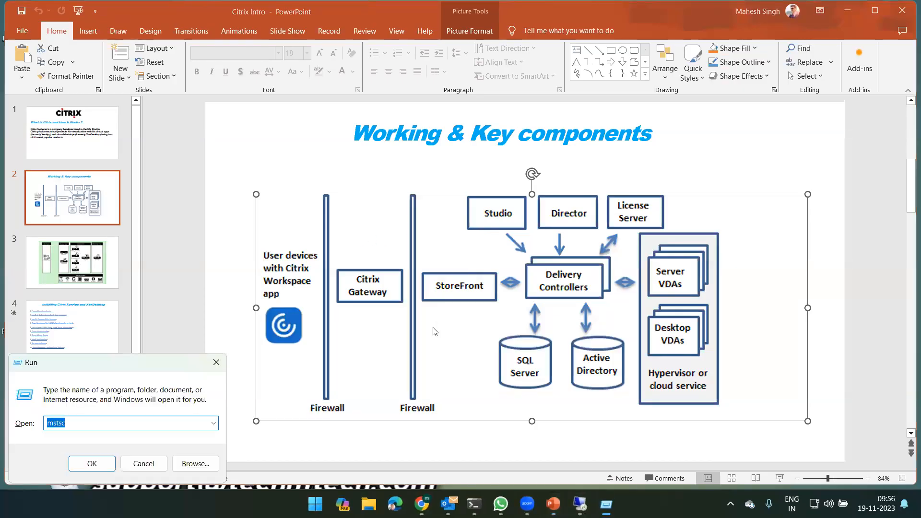
type("mspaint")
key("Return")
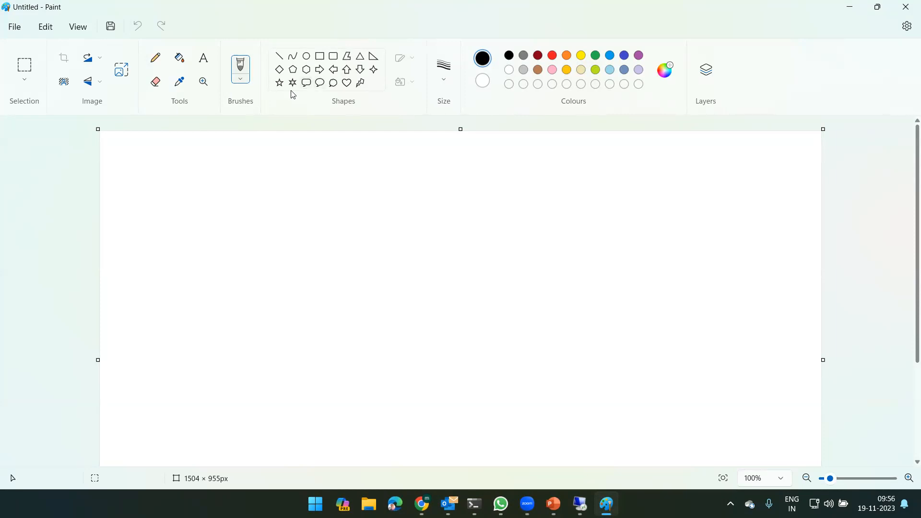
Step: Draw a small rectangle on the left of the canvas and a tall rectangle on the right
left_click(320, 56)
left_click_drag(217, 231, 299, 330)
left_click_drag(561, 176, 686, 434)
left_click(485, 257)
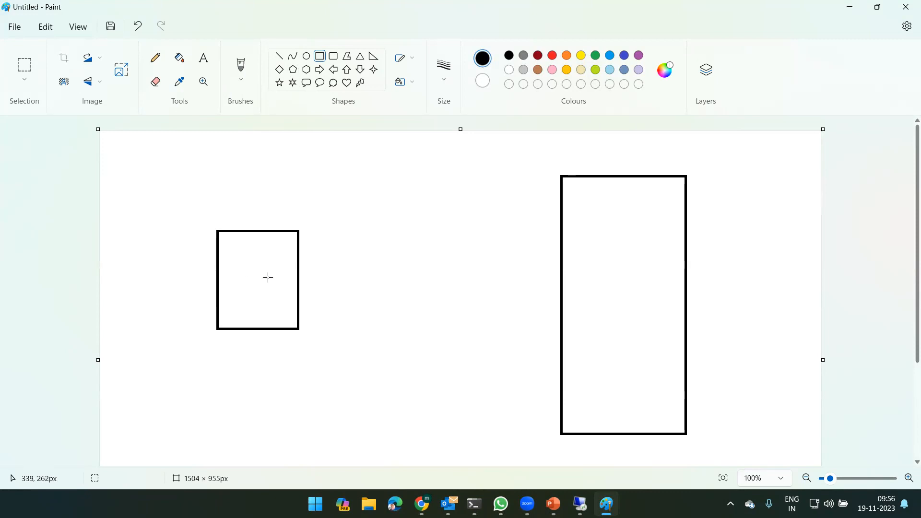
Step: Add the text label XenCenter beneath the small rectangle in the Paint drawing
left_click(580, 505)
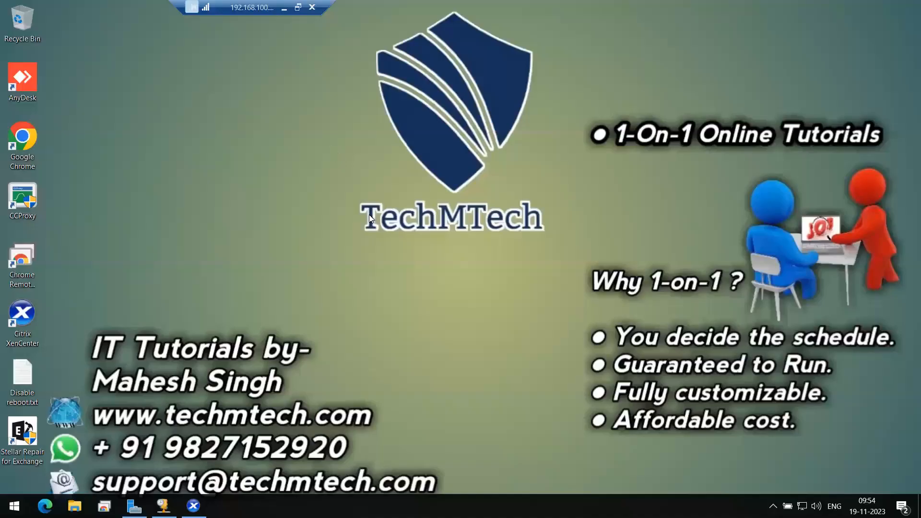
left_click(283, 8)
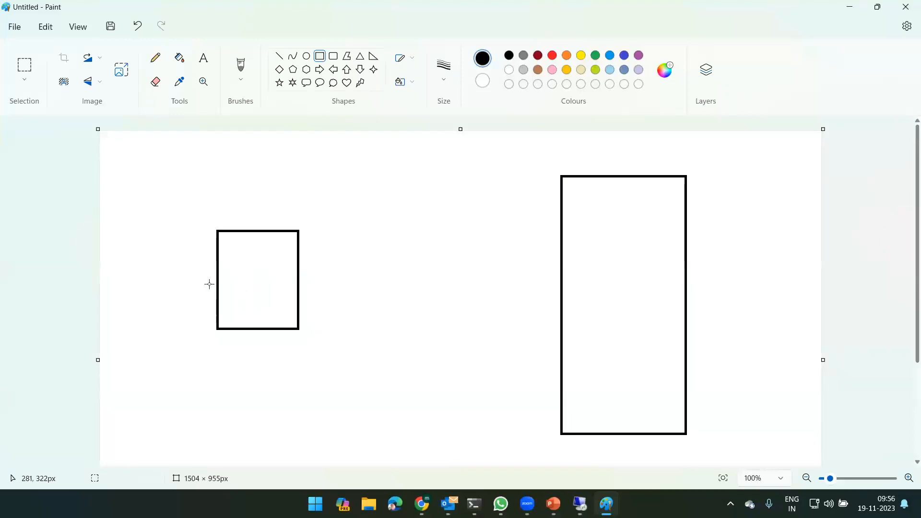
left_click(224, 343)
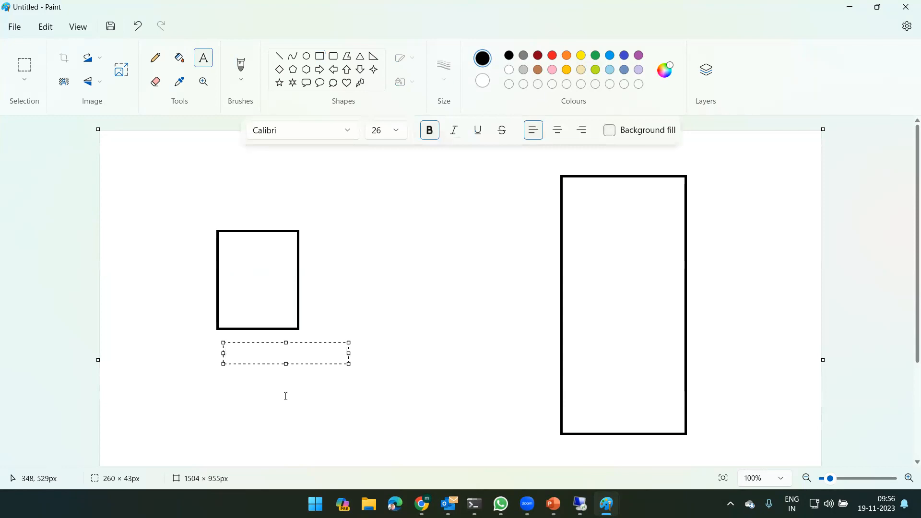
type("Xe")
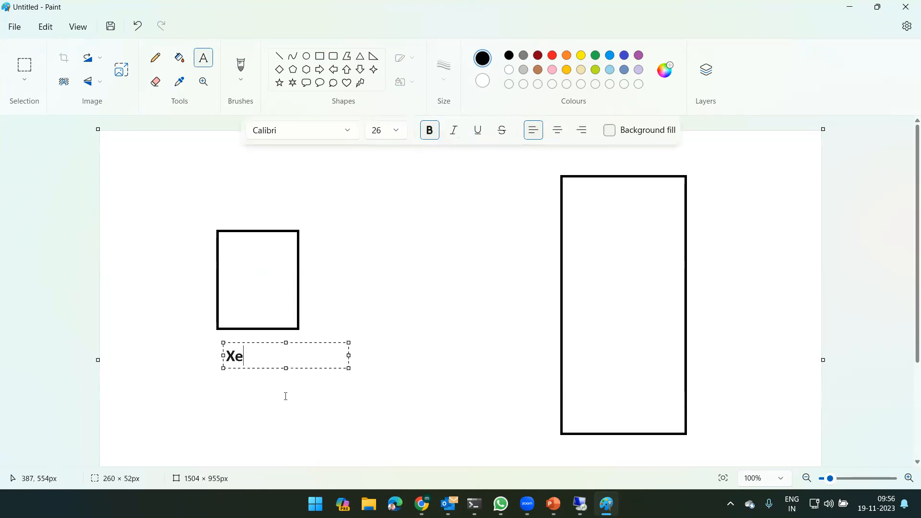
type("nCenter")
left_click(352, 277)
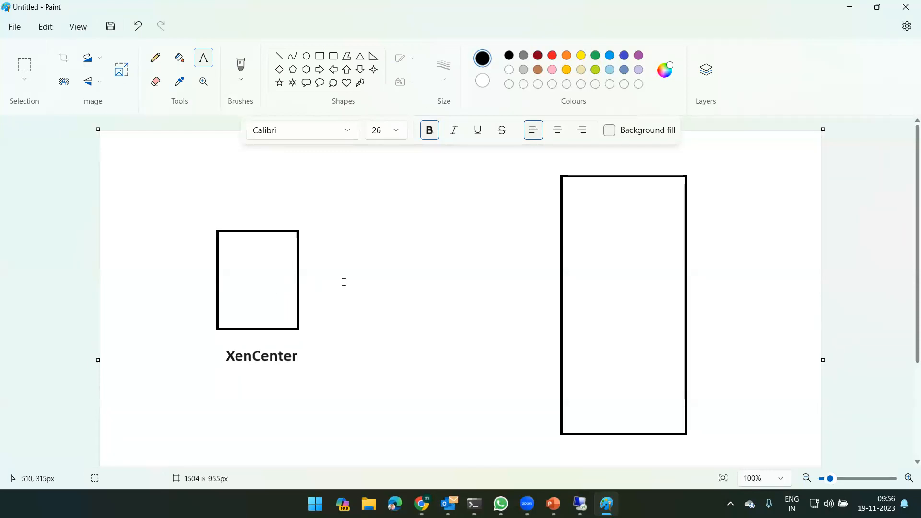
left_click(269, 357)
left_click(249, 356)
Step: Draw a right-pointing block arrow of about 527 × 58 px from the XenCenter box to the tall rectangle
left_click(324, 72)
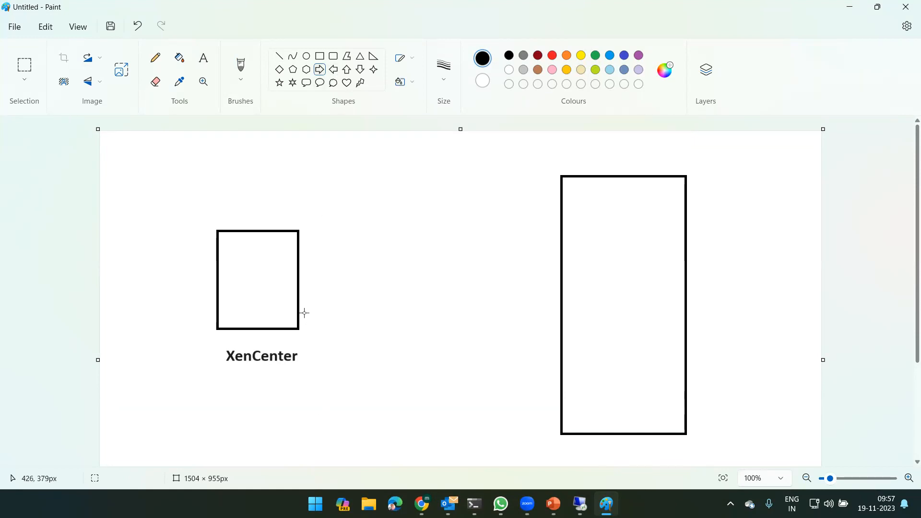
left_click_drag(302, 313, 555, 340)
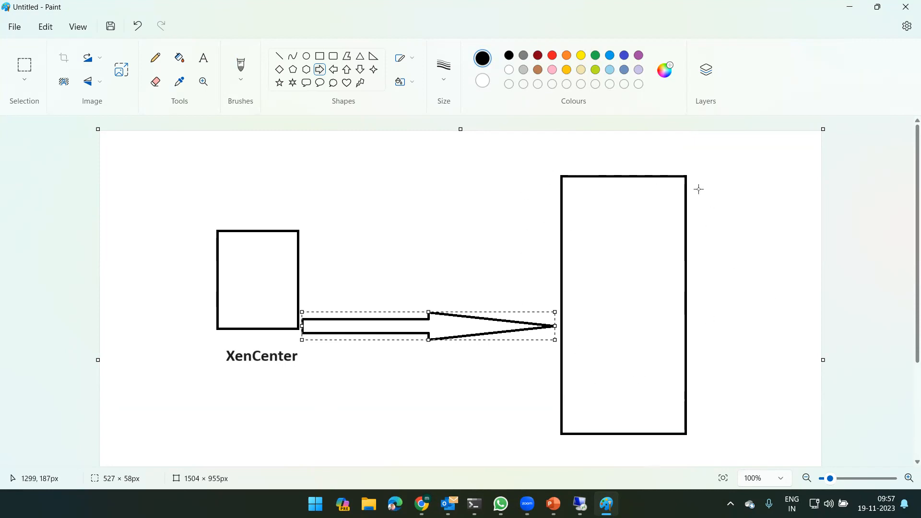
left_click(468, 364)
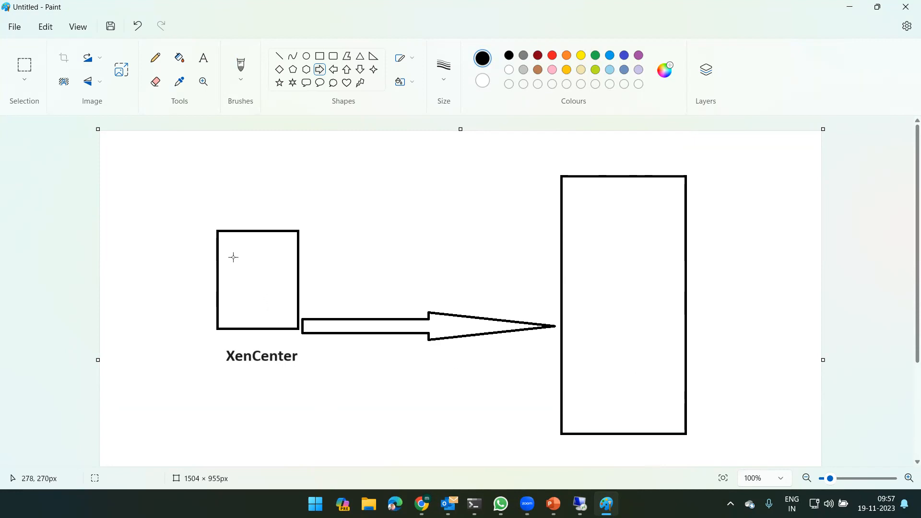
mouse_move(232, 250)
left_mouse_down()
mouse_move(267, 292)
mouse_move(283, 293)
mouse_move(270, 290)
left_mouse_up()
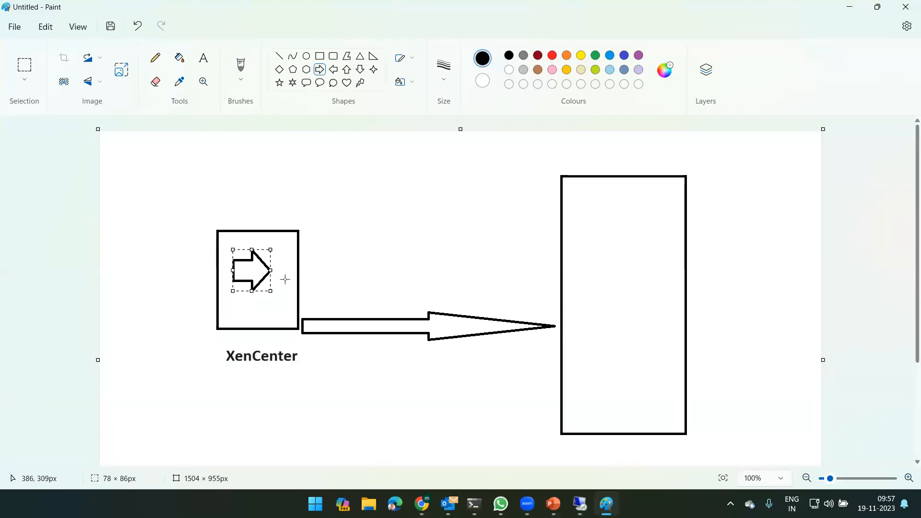
key("Delete")
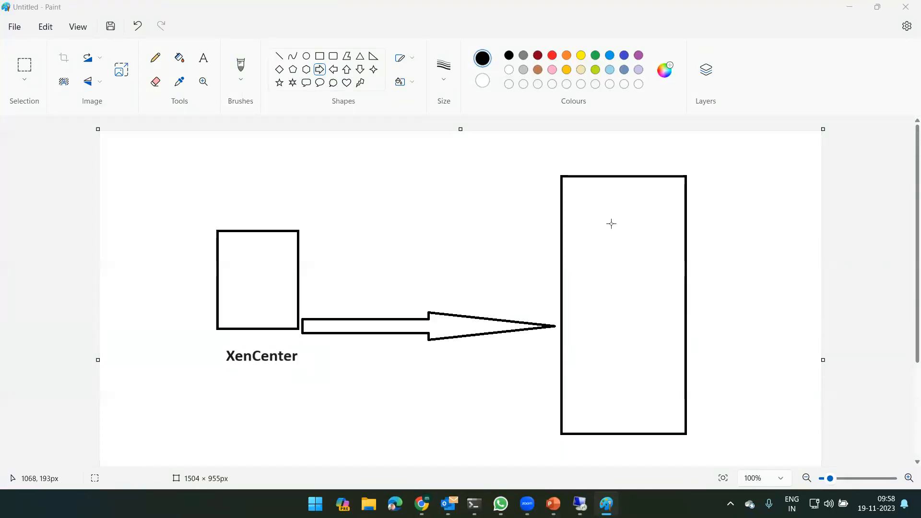
Step: Close the Paint drawing without saving and return to XenCenter in the remote session
left_click(907, 6)
left_click(466, 293)
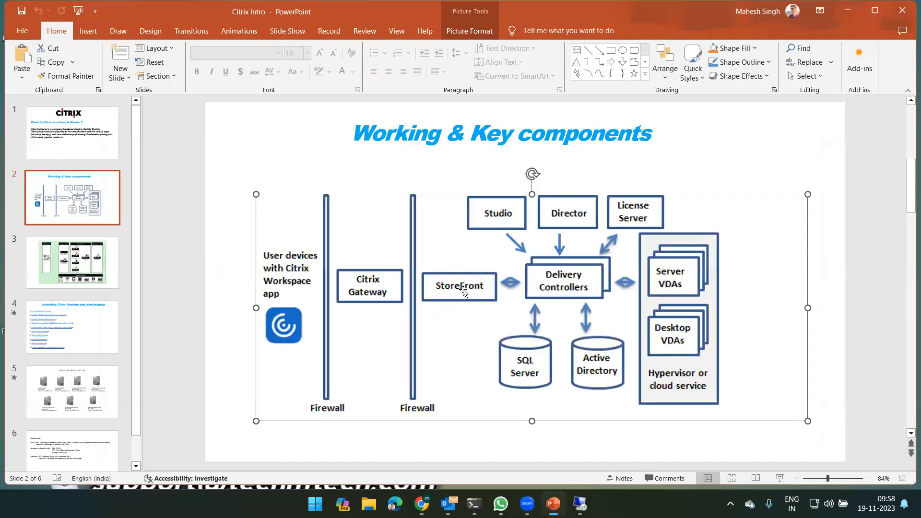
left_click(594, 503)
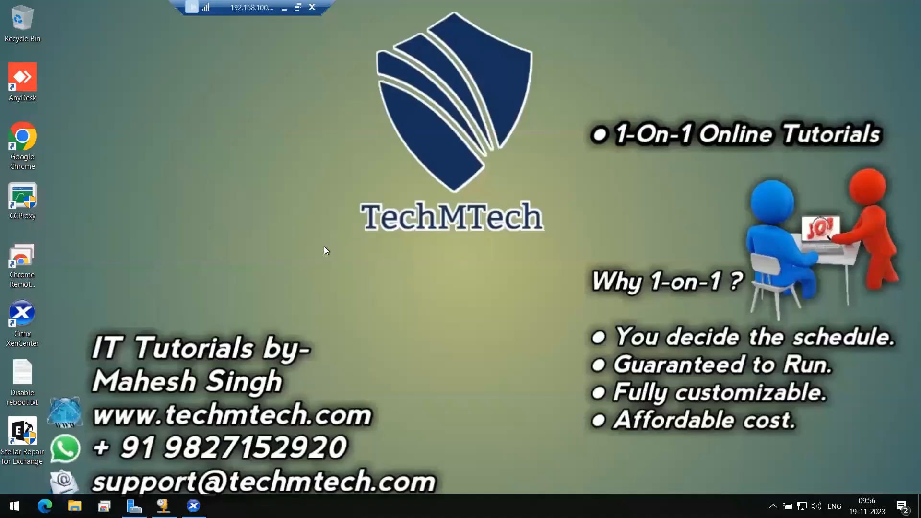
left_click(194, 505)
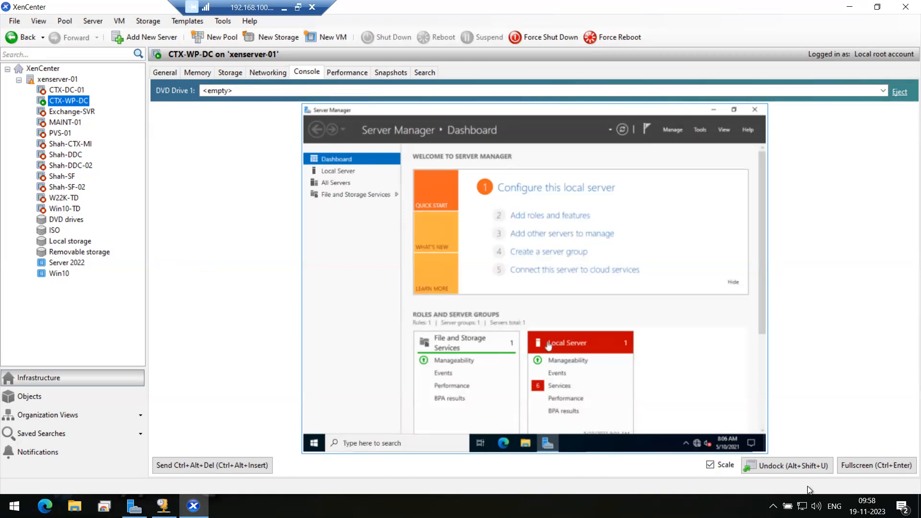
Step: Show the CTX-WP-DC console full screen and enter CTX-WP-DC as the local server's new computer name
left_click(877, 465)
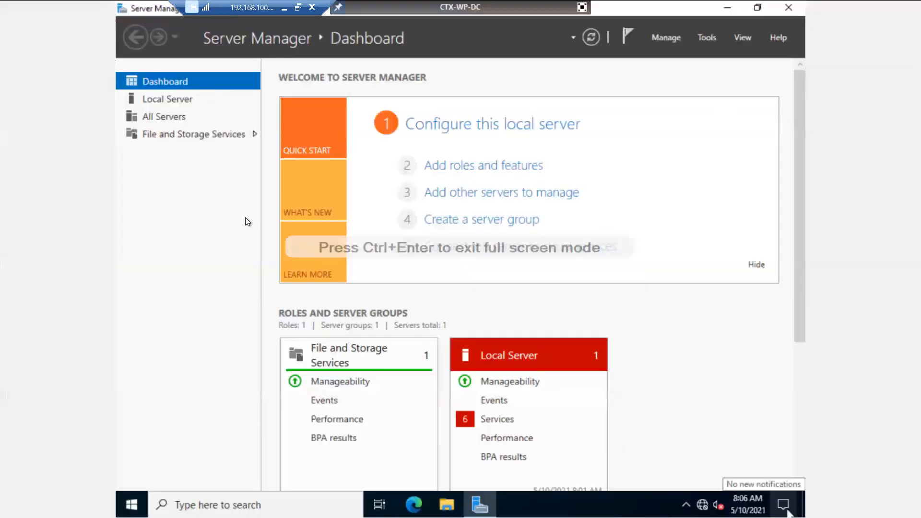
left_click(168, 99)
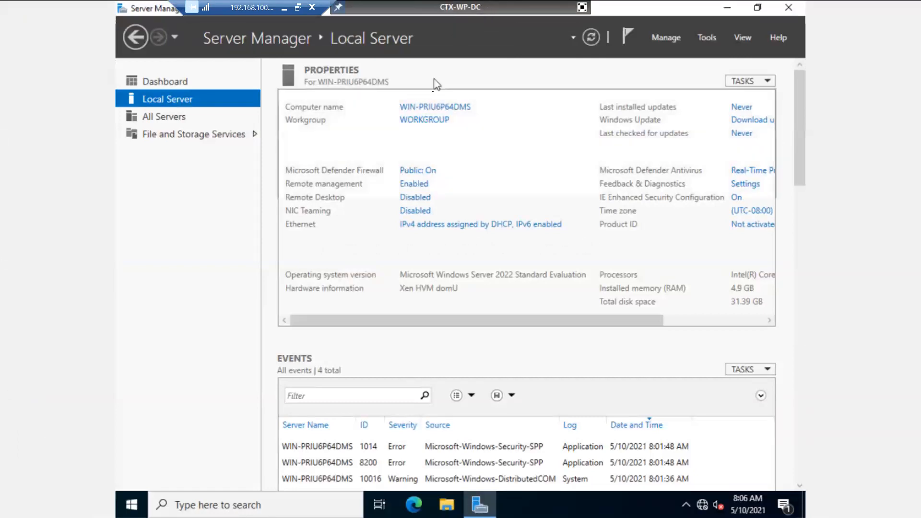
left_click(433, 107)
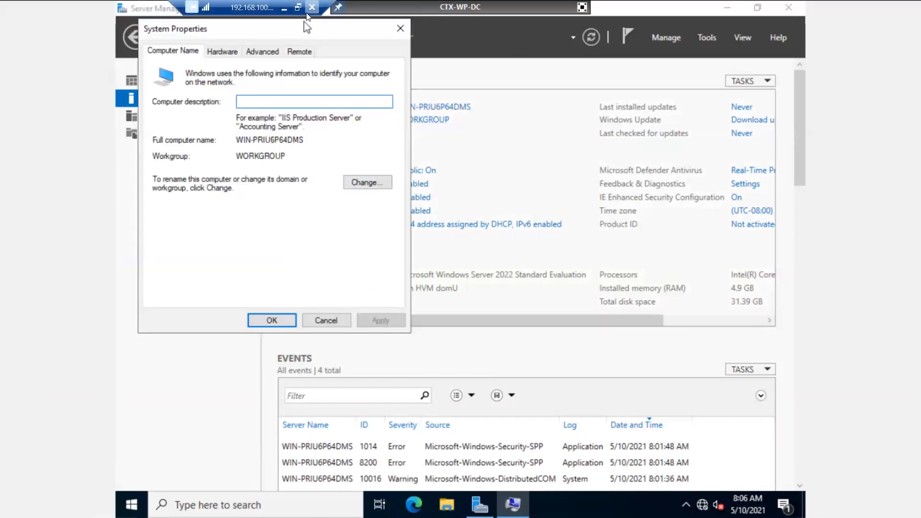
left_click_drag(304, 22, 303, 81)
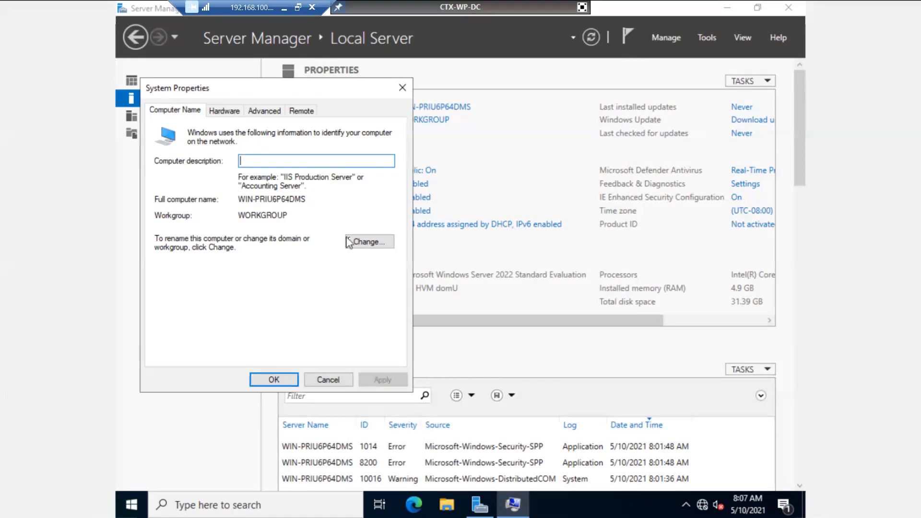
left_click(366, 242)
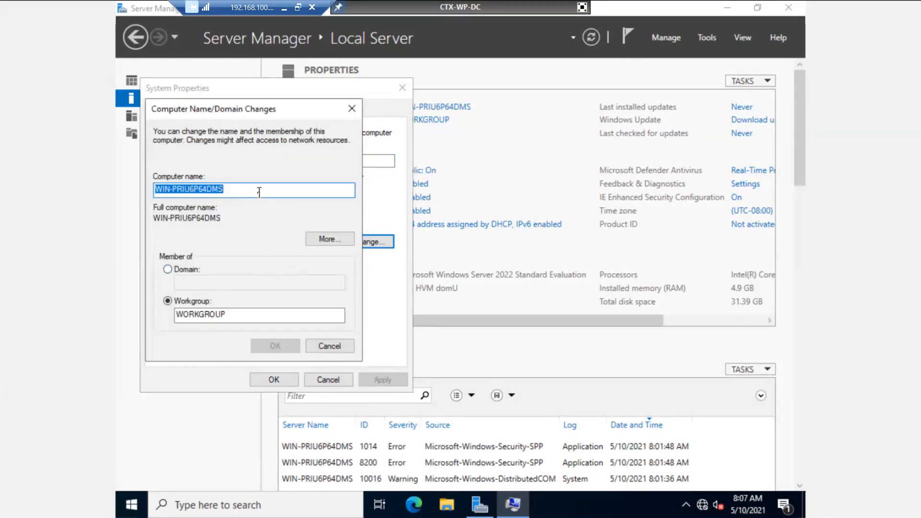
type("CTX-WP-DC")
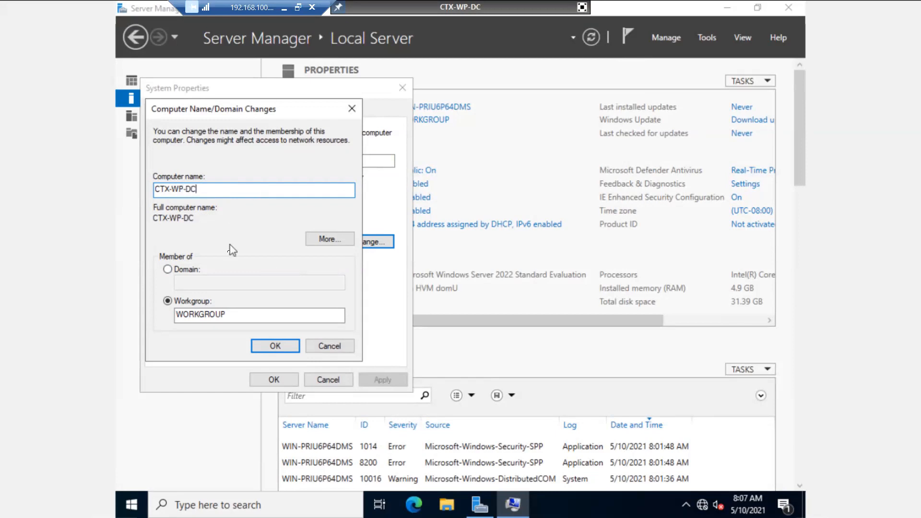
Step: Change the server's membership from workgroup to the domain techmtech.com and submit the change
left_click(181, 270)
left_click(189, 283)
type("techmtech.com")
left_click(274, 347)
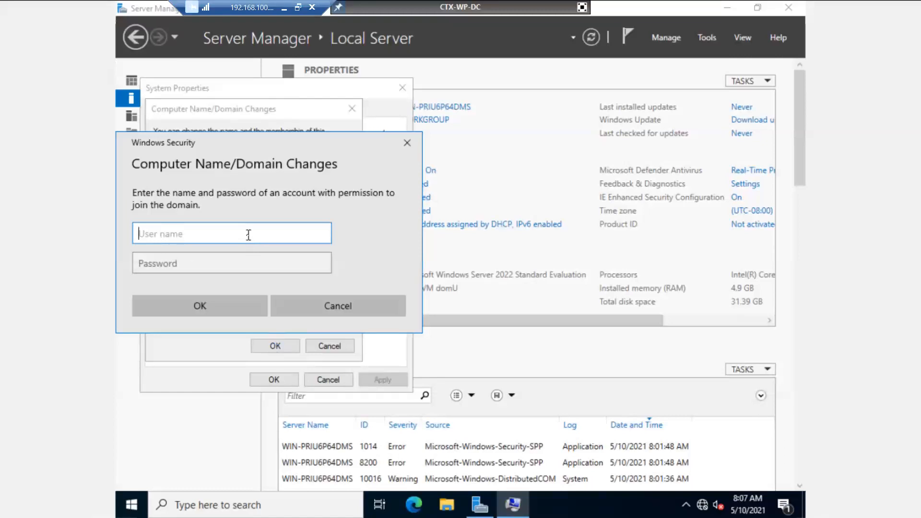
Step: Authorize the domain join with the ctxadmin account and its password, and acknowledge the messages
type("ctxadmin")
key("Tab")
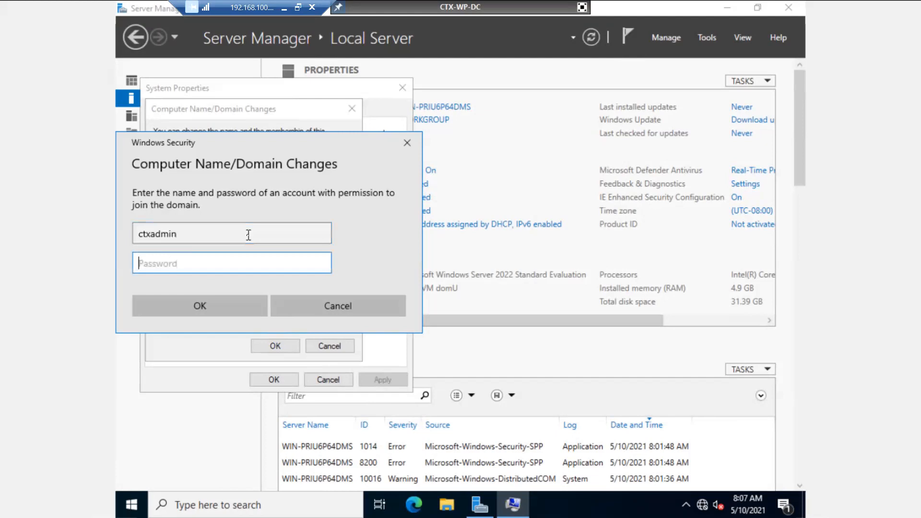
type("*********")
left_click(221, 303)
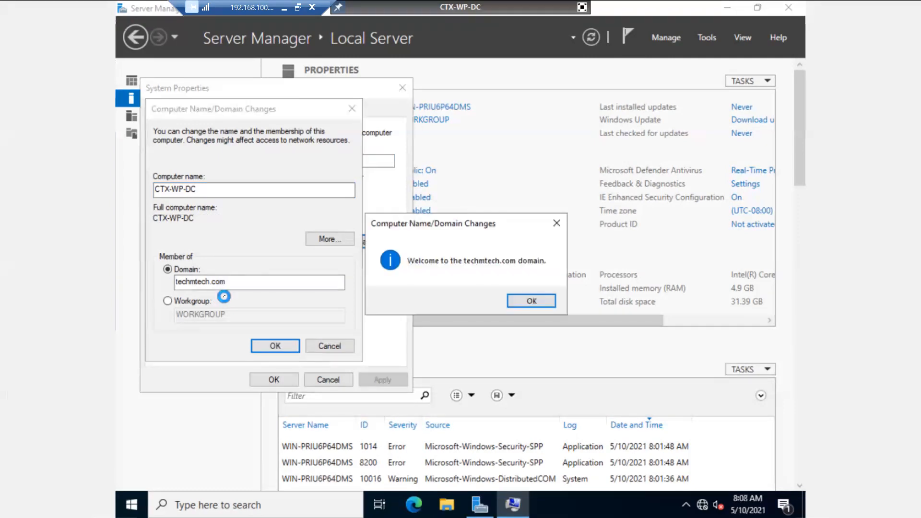
left_click(531, 303)
left_click(542, 272)
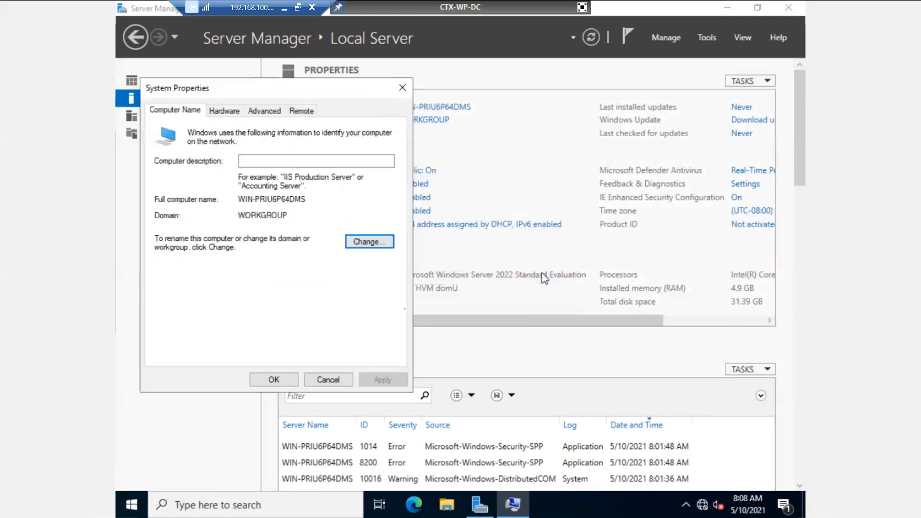
Step: Close System Properties, restart the server immediately to apply the changes, and exit the full-screen console
left_click(282, 381)
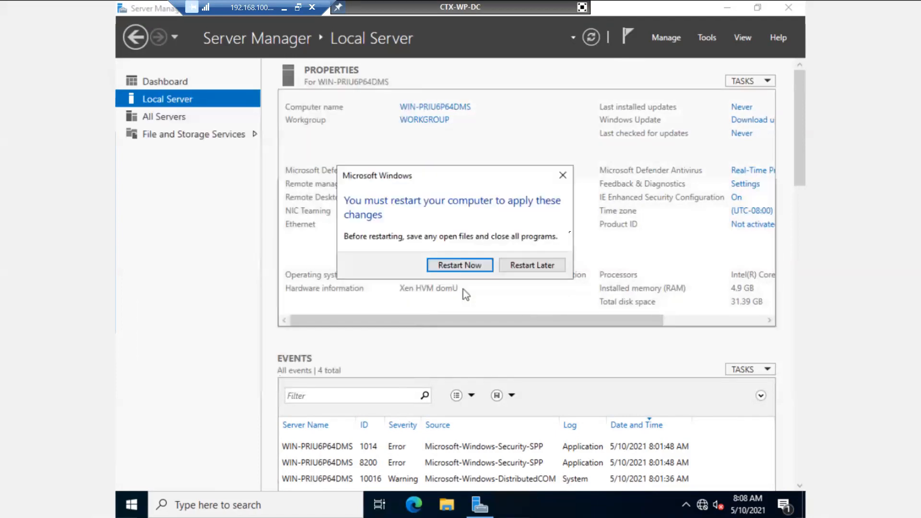
left_click(456, 266)
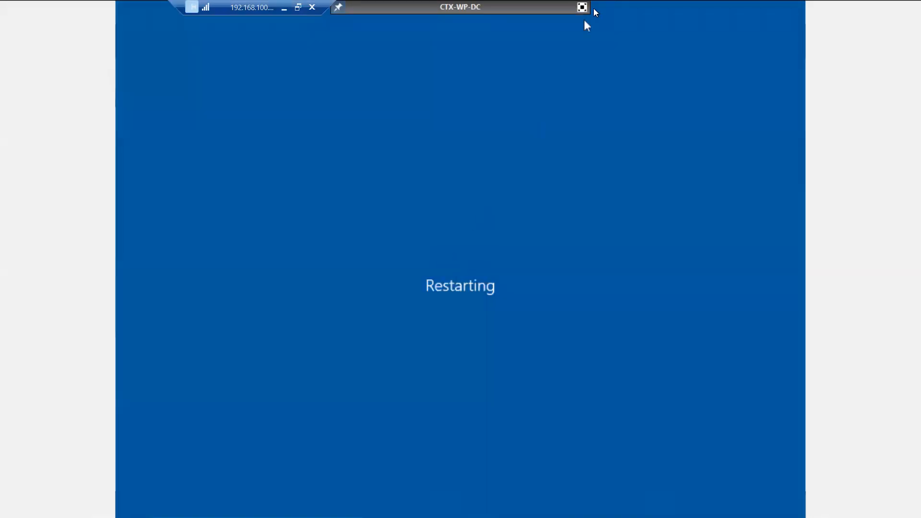
left_click(582, 6)
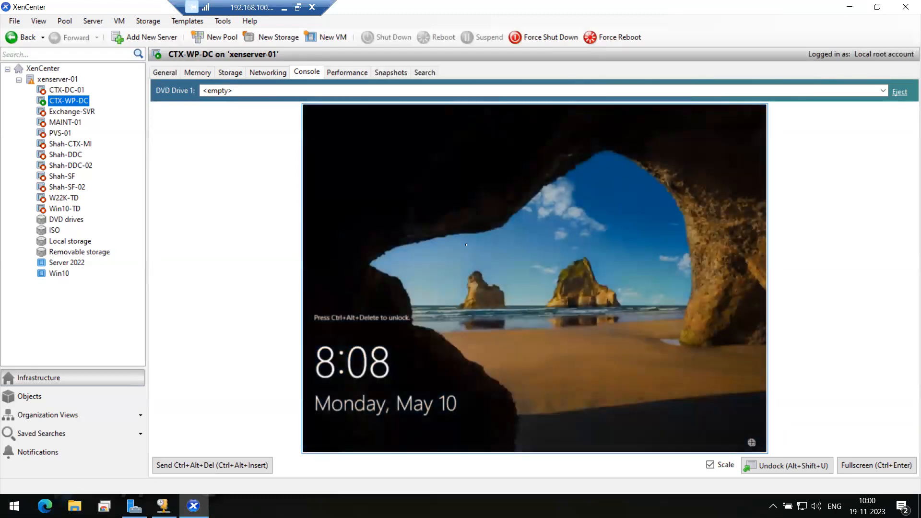
Step: Unlock the restarted CTX-WP-DC server and sign in to the TECHMTECH domain as ctxadmin, entering the account password
left_click(227, 464)
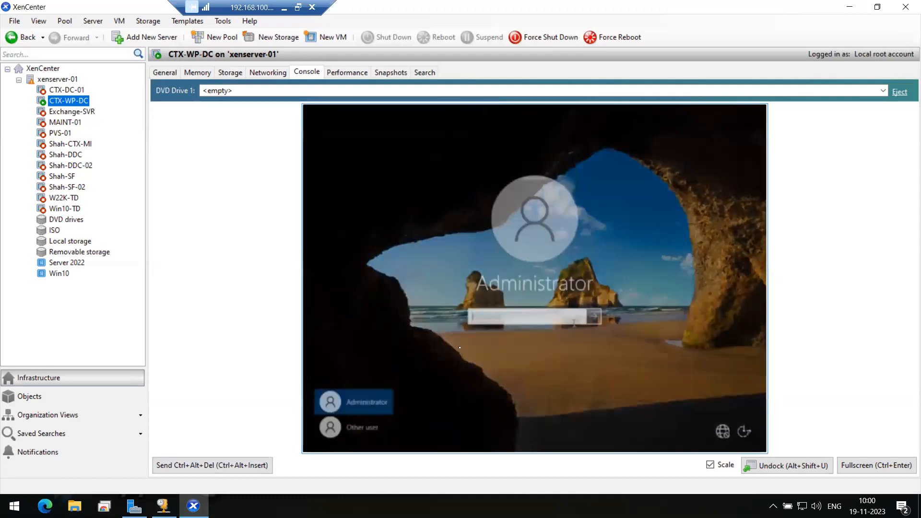
left_click(360, 426)
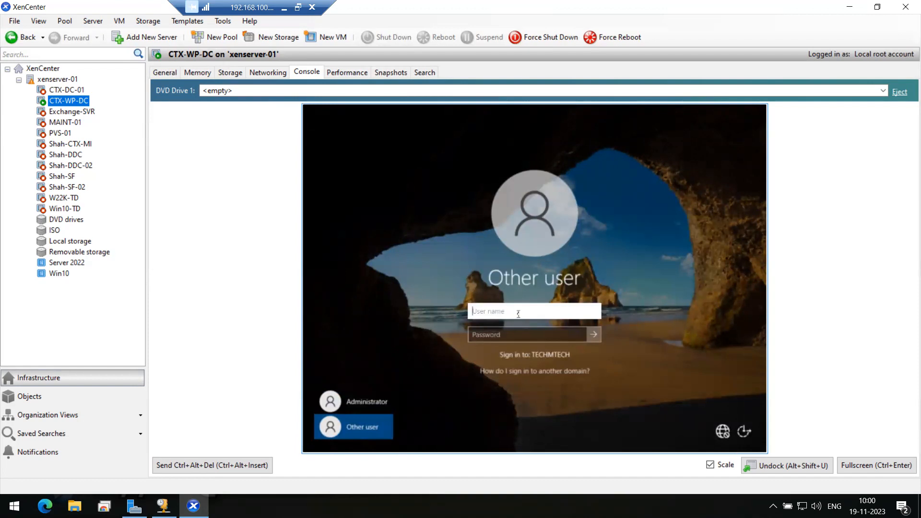
type("ctxadmin")
key("Tab")
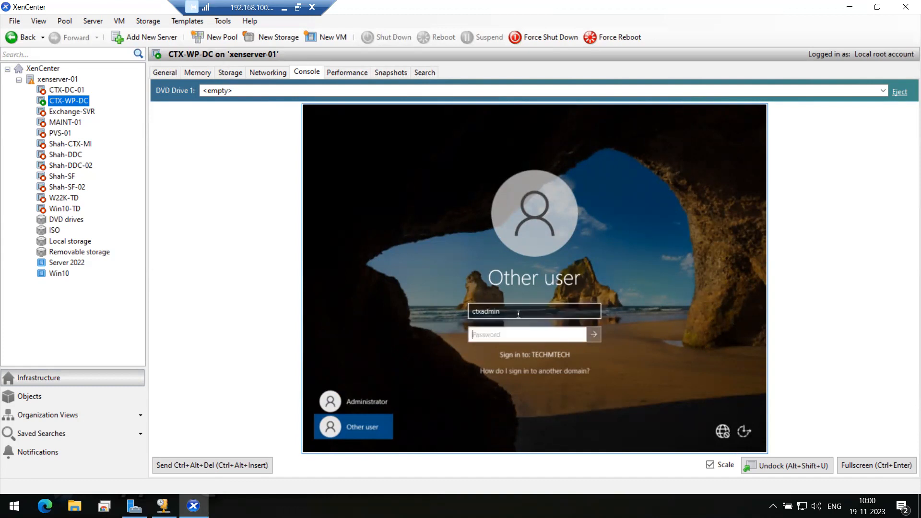
type("•••••••••")
key("Return")
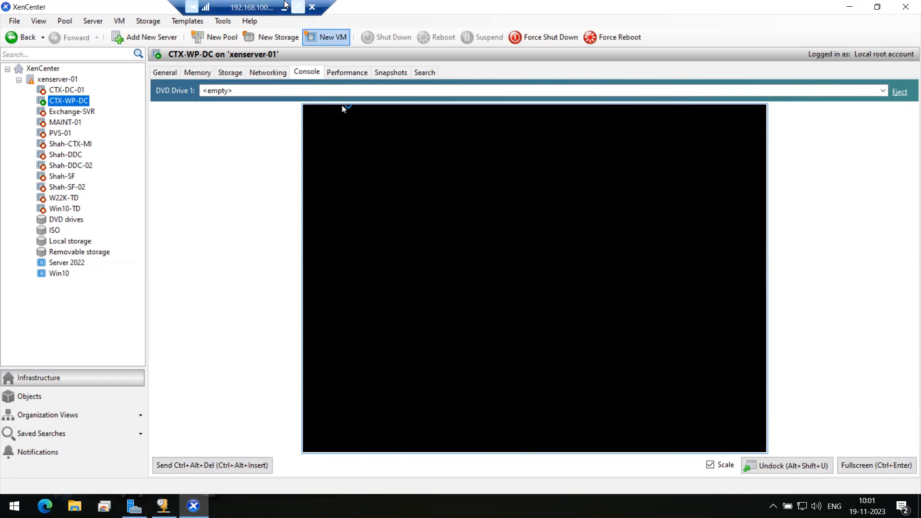
Step: Check the Working & Key components slide in PowerPoint, return to XenCenter, and load Citrix_Virtual_Apps_and_Desktops_7_2106.iso into the VM's DVD drive
left_click(284, 6)
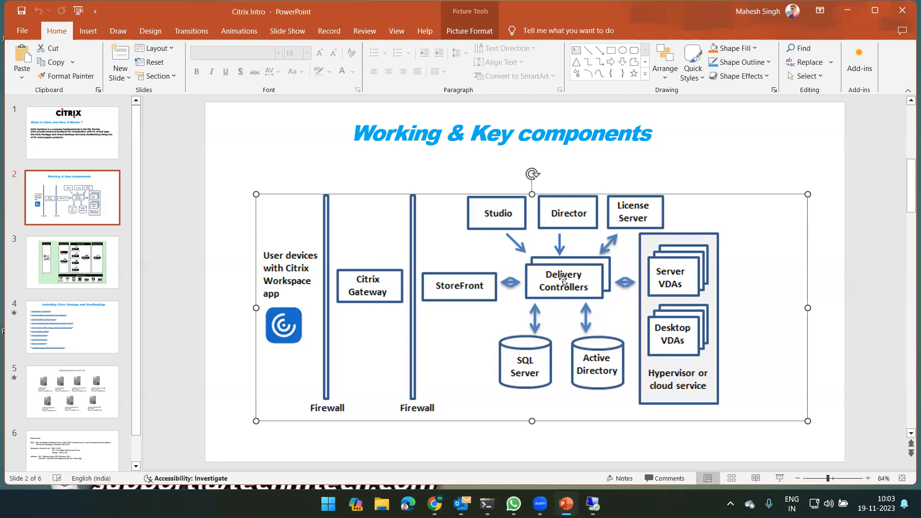
left_click(593, 503)
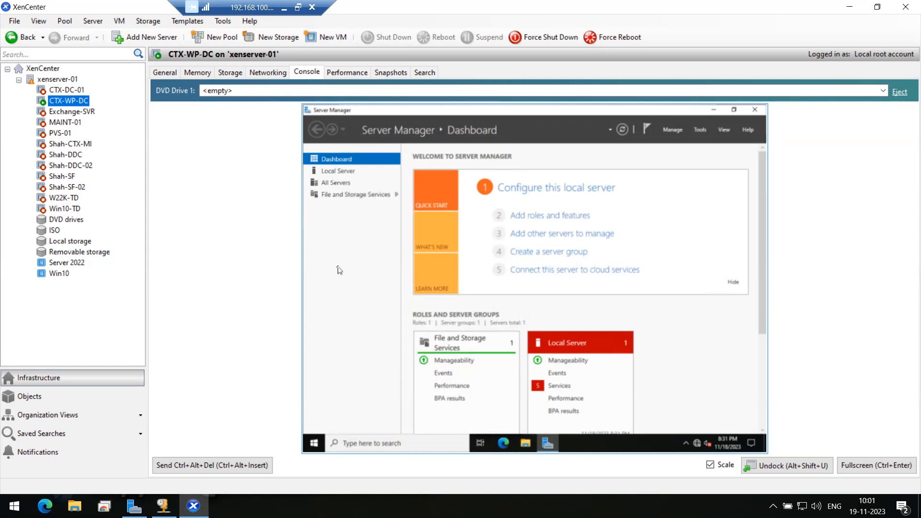
left_click(242, 93)
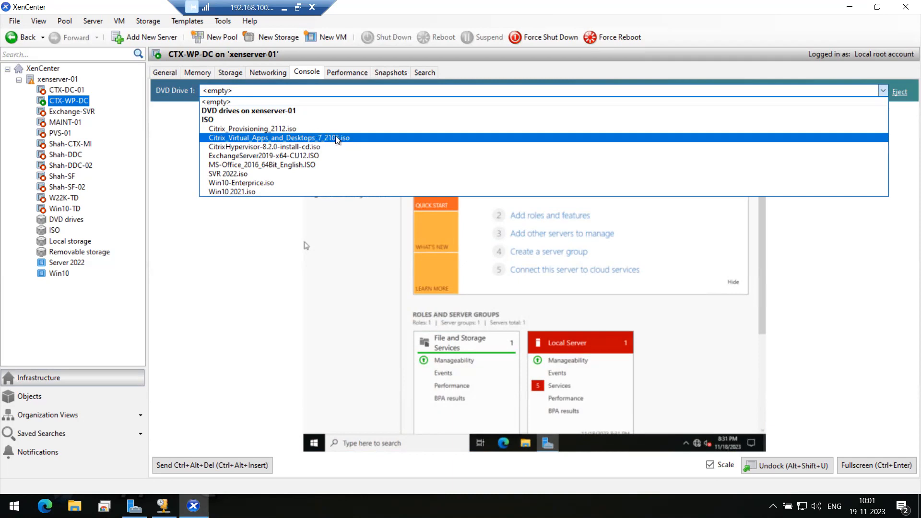
left_click(319, 139)
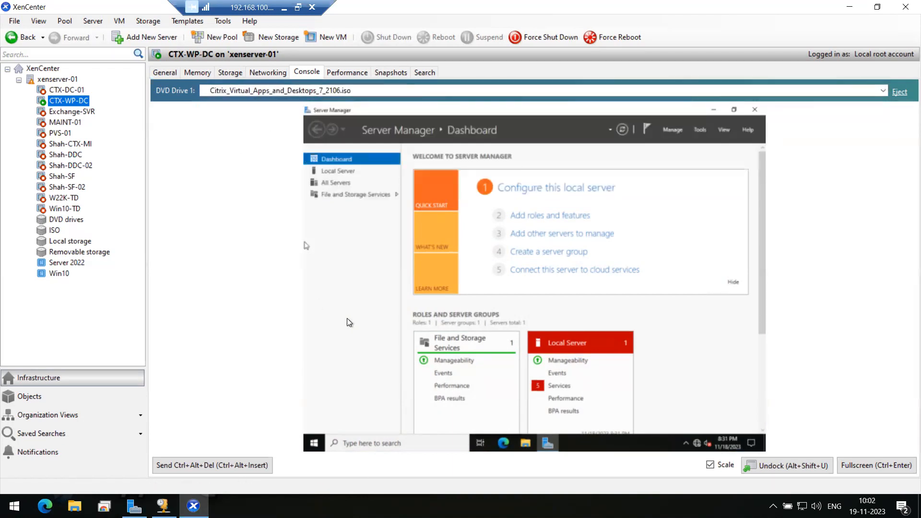
Step: Leave the full-screen console, review the Citrix key components diagram in PowerPoint again, and return to the XenCenter session
left_click(876, 466)
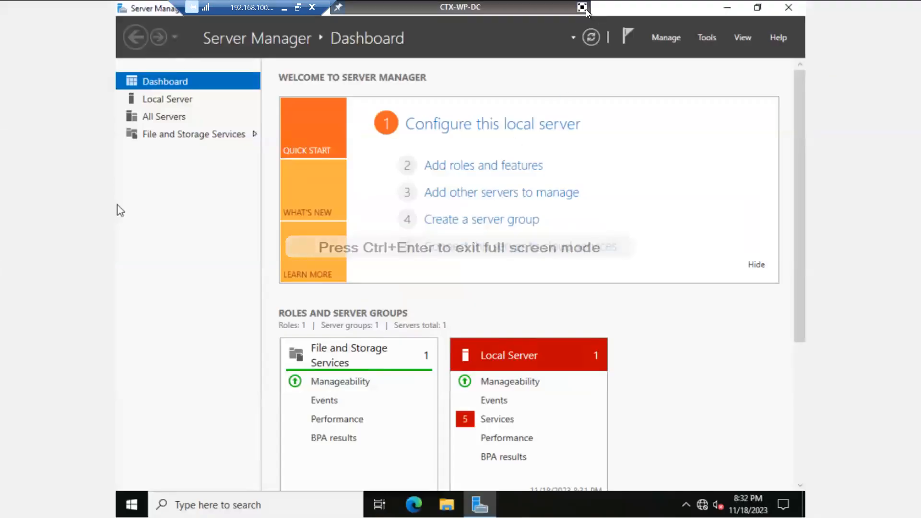
left_click(582, 8)
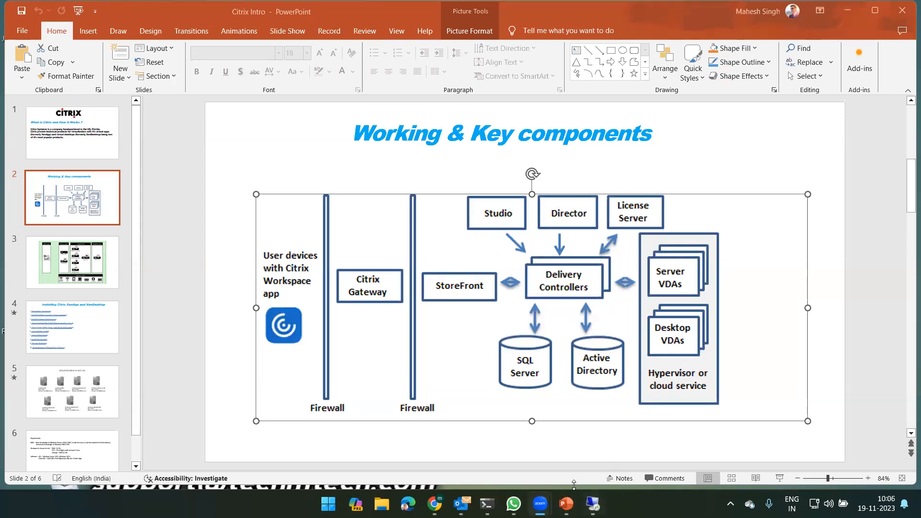
left_click(599, 505)
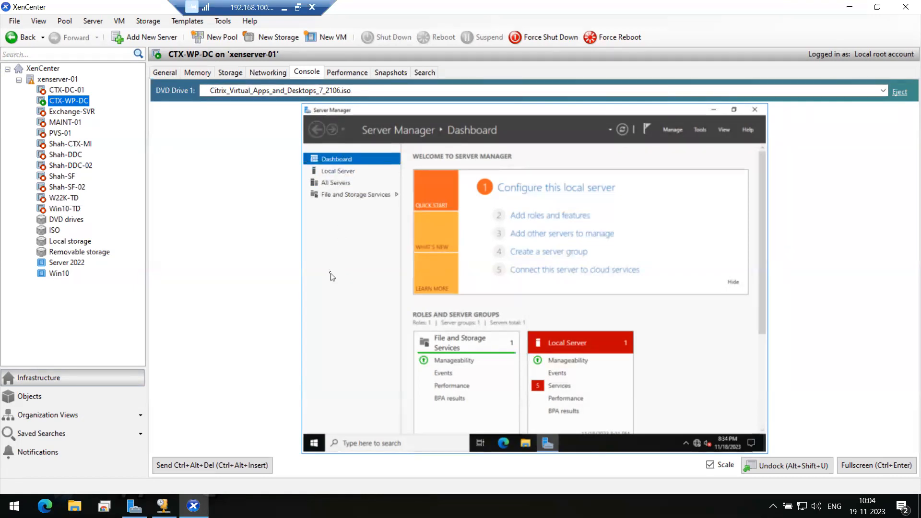
Step: Show the VM console full screen, run the installer from the CVAD 2106 CD drive, and allow it to make changes
left_click(898, 468)
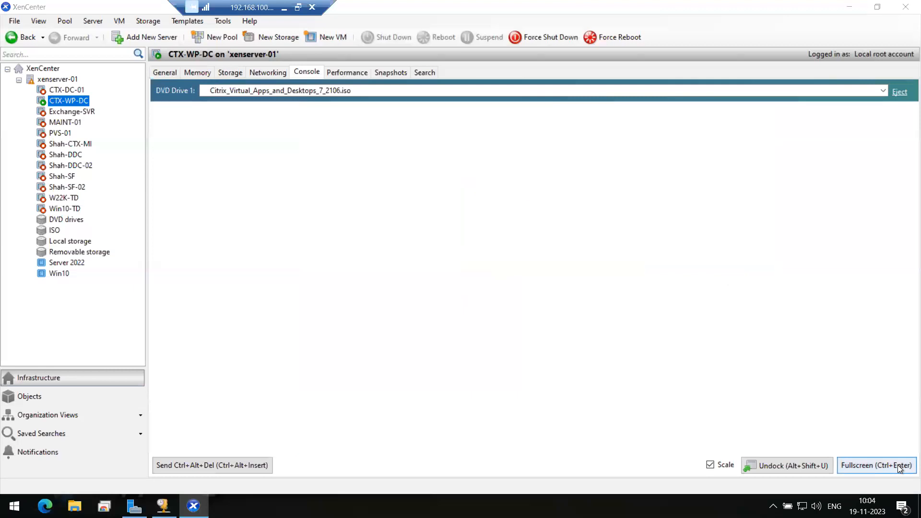
left_click(447, 505)
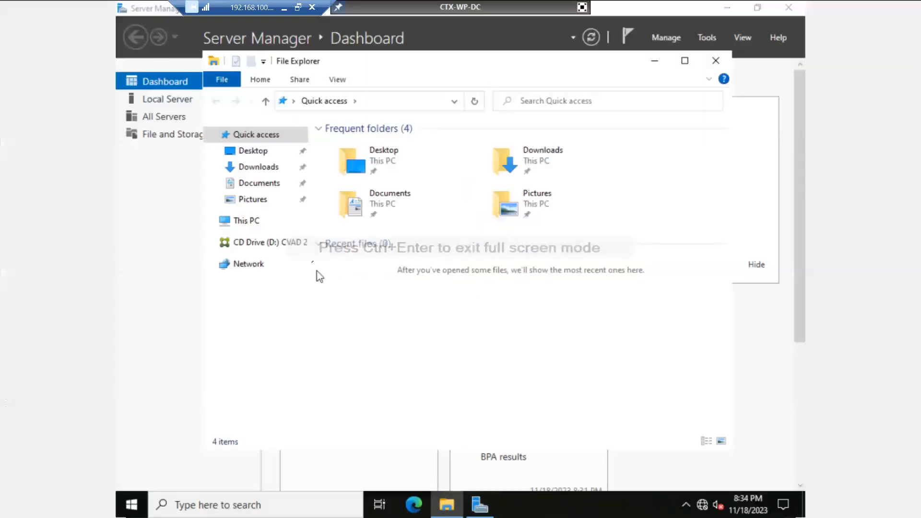
left_click(252, 223)
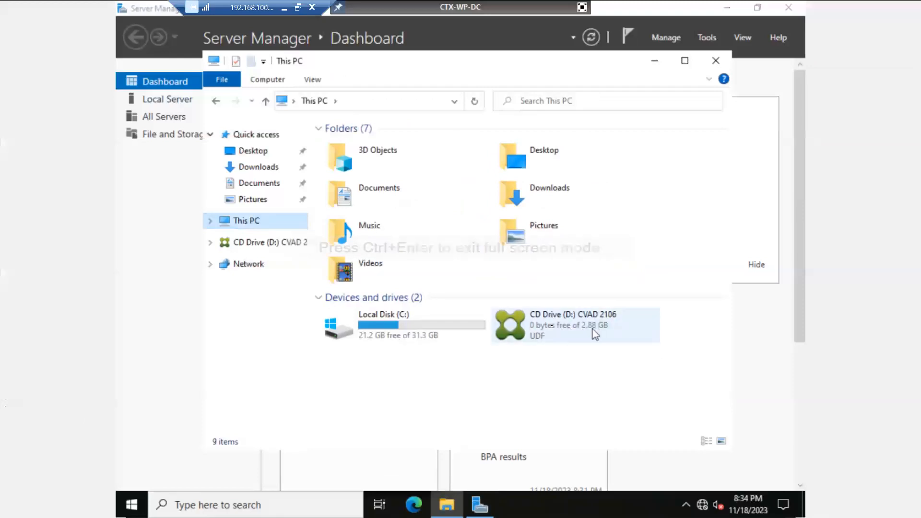
left_click(555, 322)
right_click(557, 321)
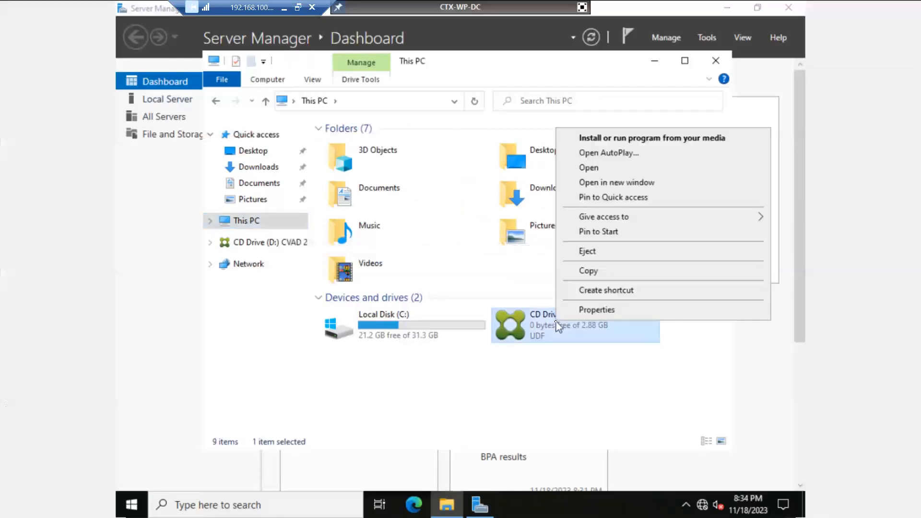
left_click(647, 139)
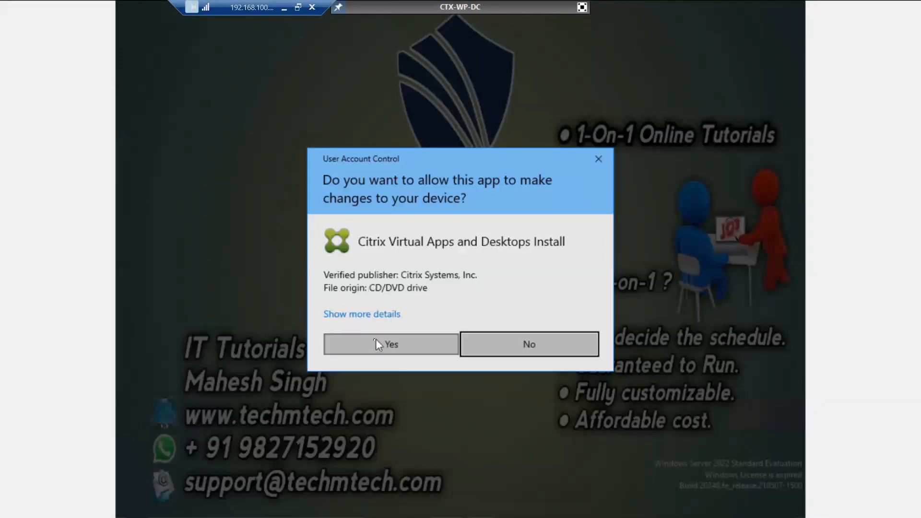
left_click(392, 344)
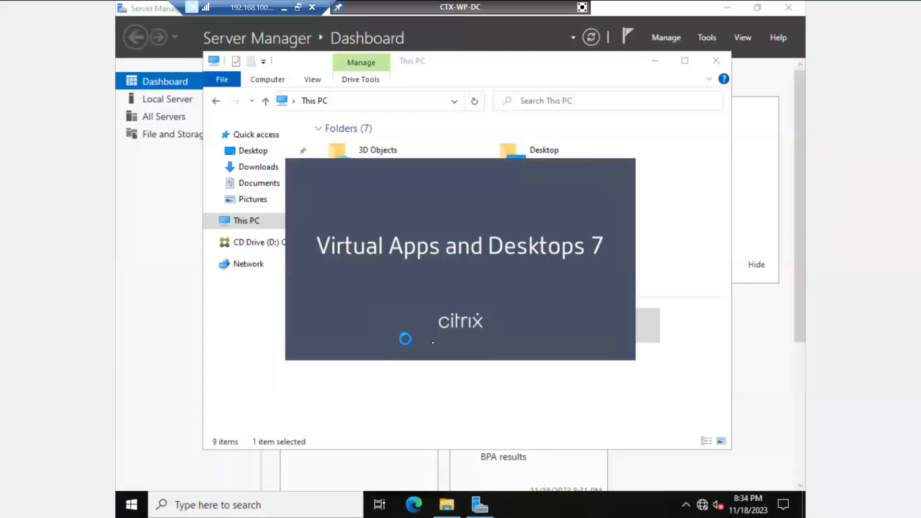
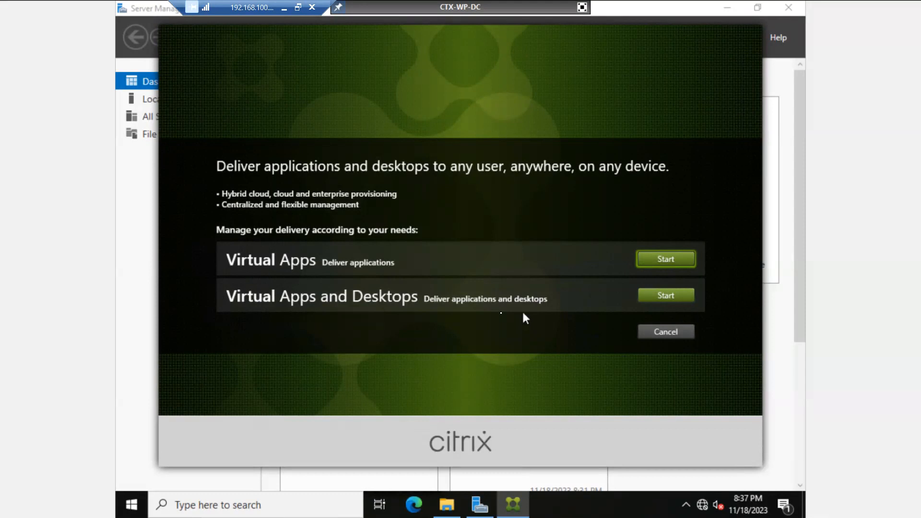
Step: Start the Virtual Apps and Desktops setup, choose the Delivery Controller installation, and accept the license agreement
left_click(665, 296)
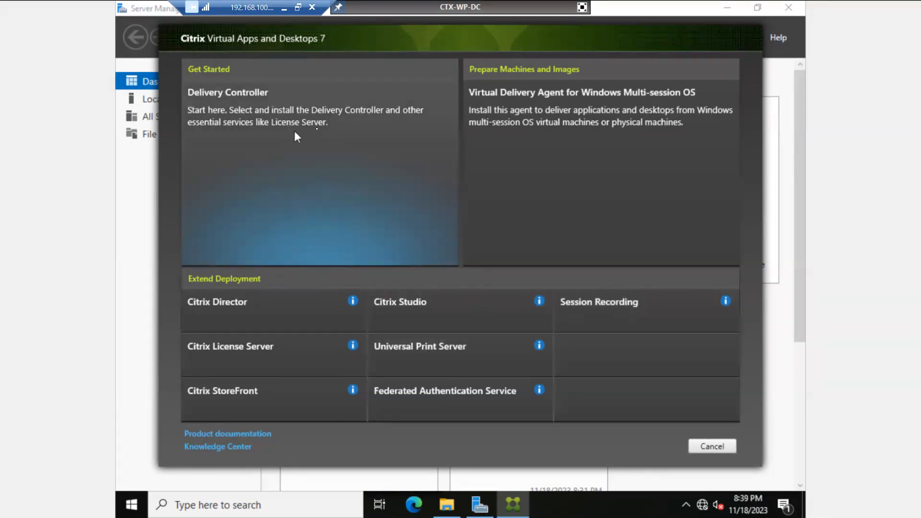
left_click(306, 123)
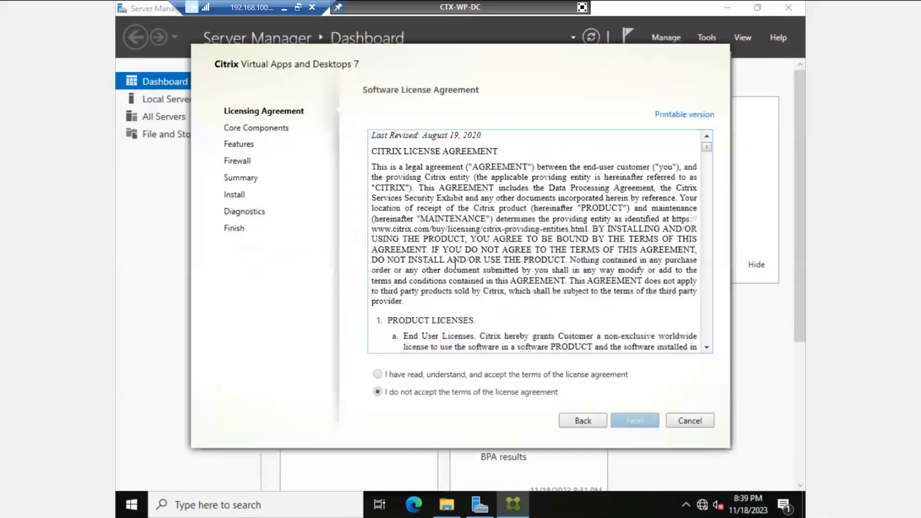
left_click(402, 377)
left_click(636, 423)
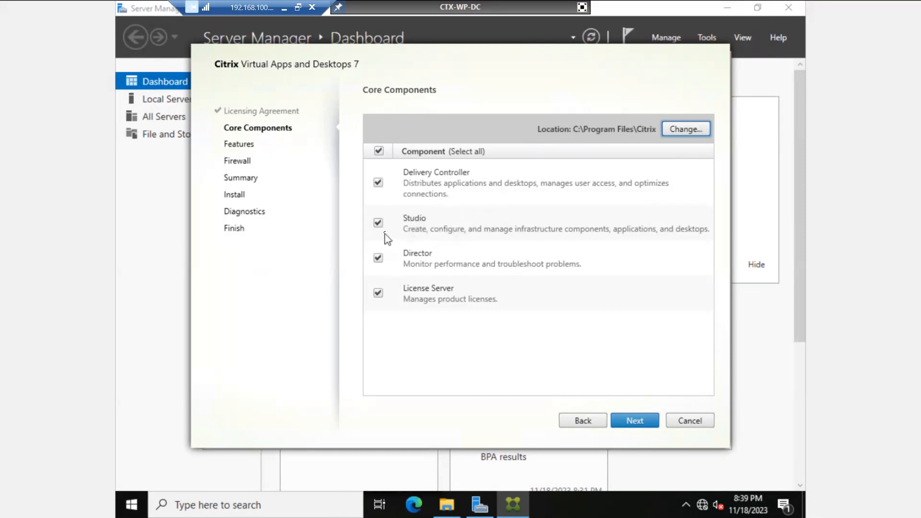
Step: Try excluding Studio, Director and License Server from the core components, and reselect all three
left_click(378, 223)
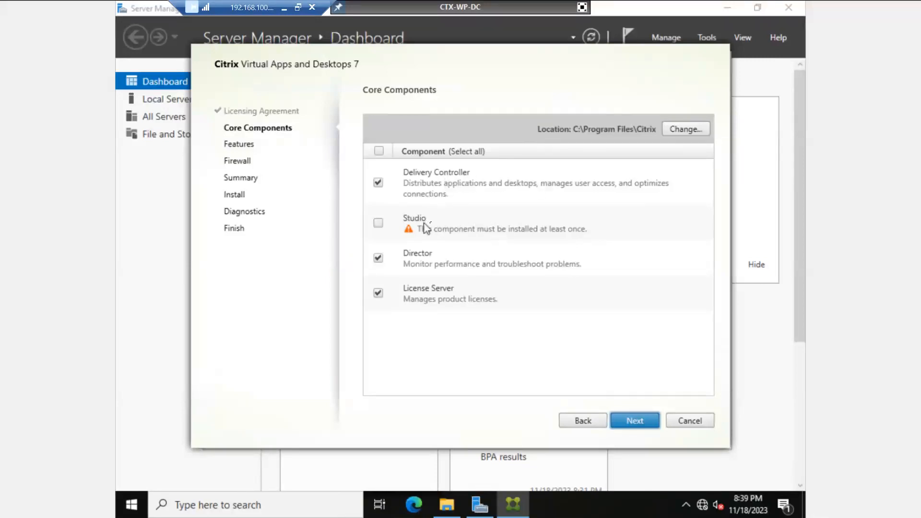
left_click(379, 223)
left_click(378, 258)
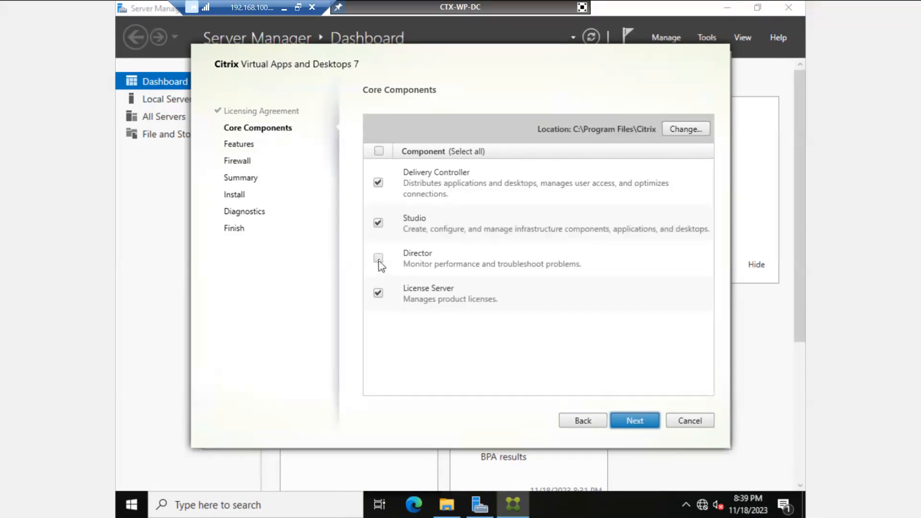
left_click(379, 293)
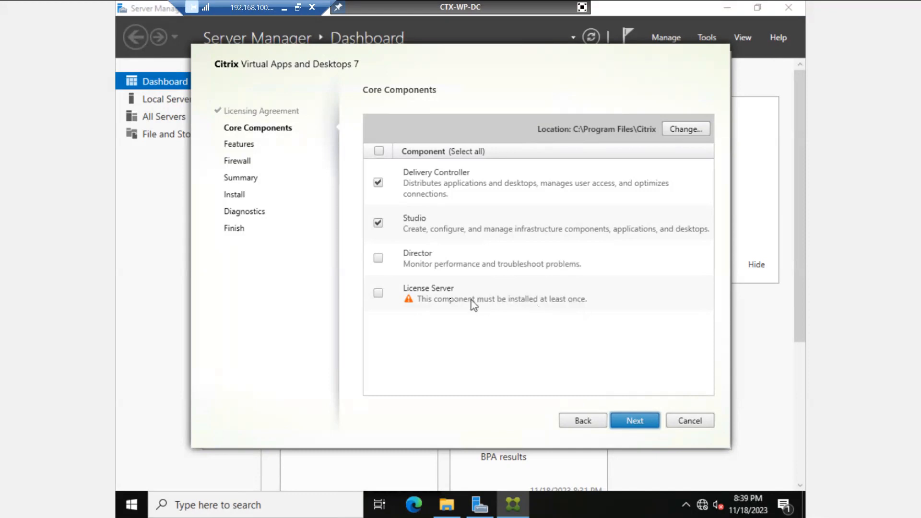
left_click(379, 294)
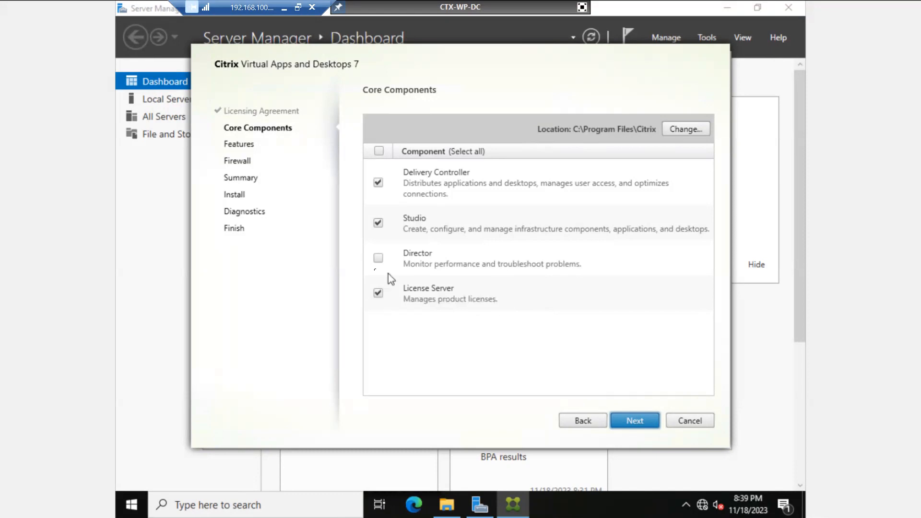
left_click(378, 259)
Step: Continue with all four core components plus the Microsoft SQL Server 2019 Express CU8 and Windows Remote Assistance features
left_click(636, 420)
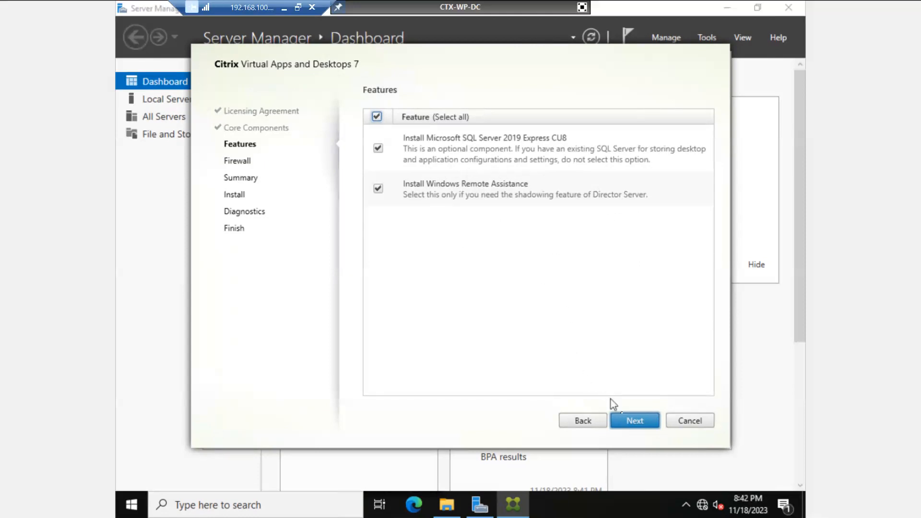
left_click(624, 418)
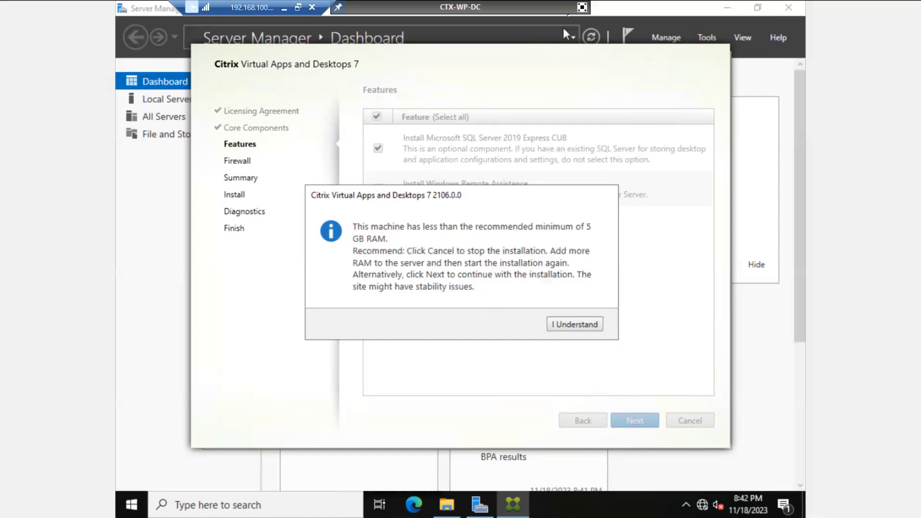
Step: Exit full screen to check the memory allocated to CTX-WP-DC, and return to its full-screen console
left_click(582, 8)
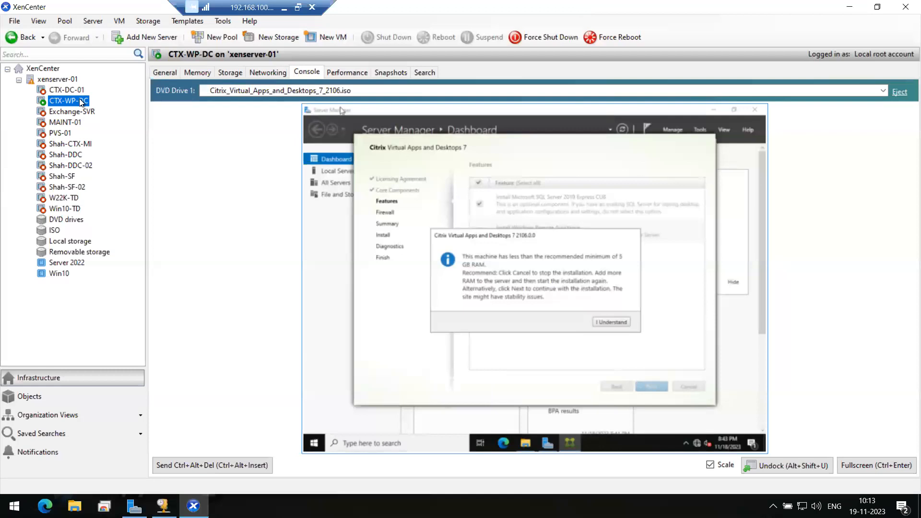
right_click(83, 102)
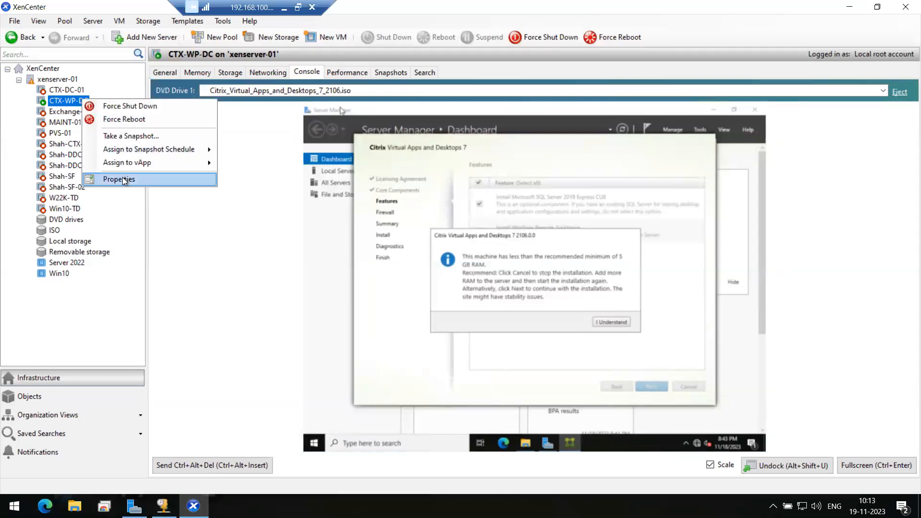
left_click(196, 72)
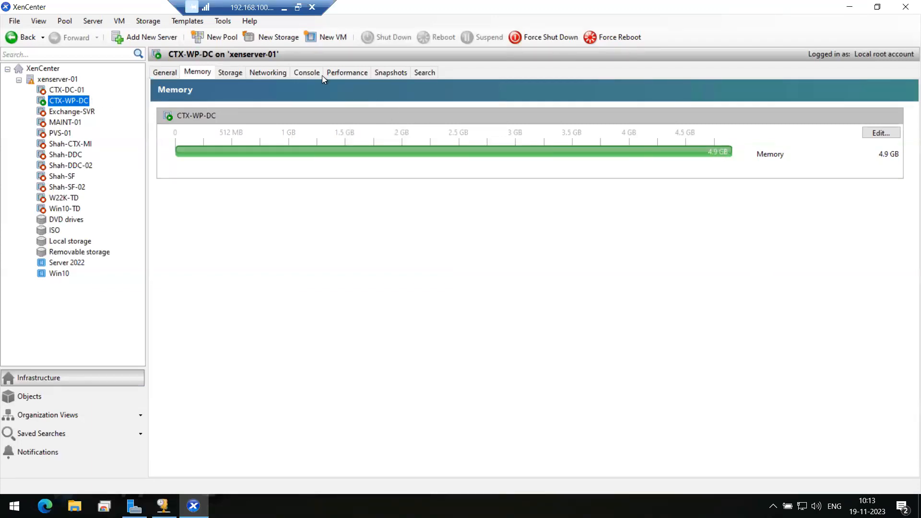
left_click(308, 74)
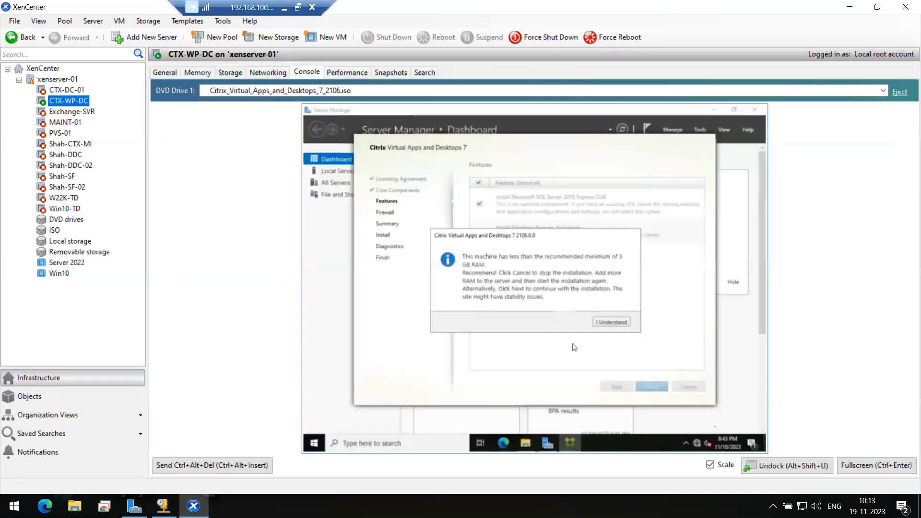
left_click(862, 465)
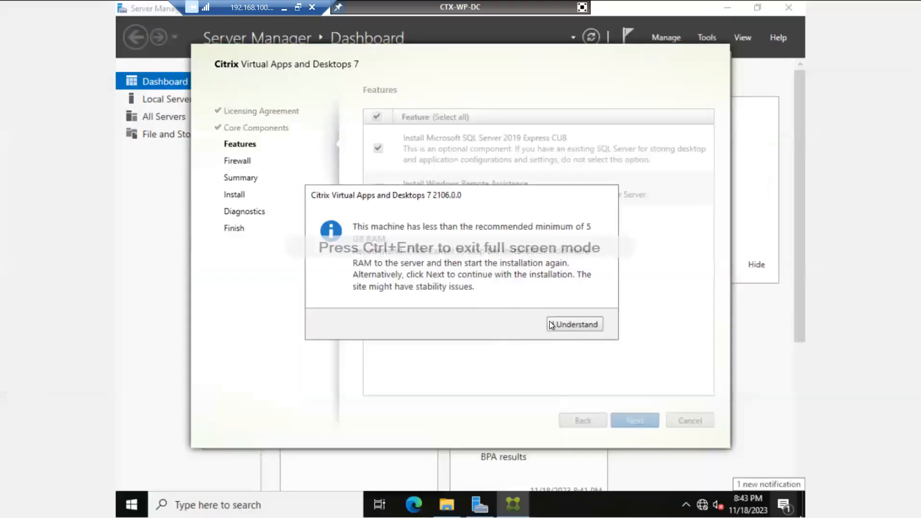
Step: Acknowledge the RAM notice, keep automatic firewall rule configuration, and review the installation summary through to the firewall ports
left_click(578, 324)
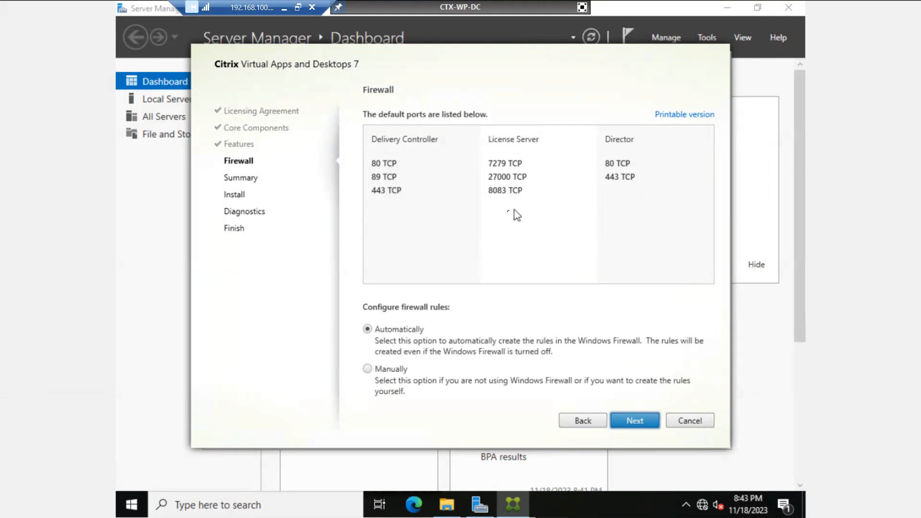
left_click(386, 333)
left_click(368, 369)
left_click(367, 331)
left_click(644, 422)
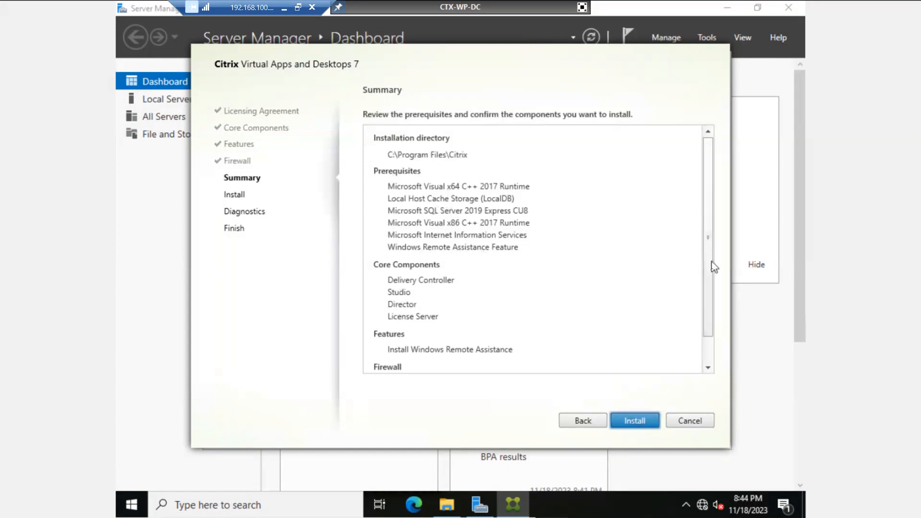
left_click_drag(709, 239, 710, 304)
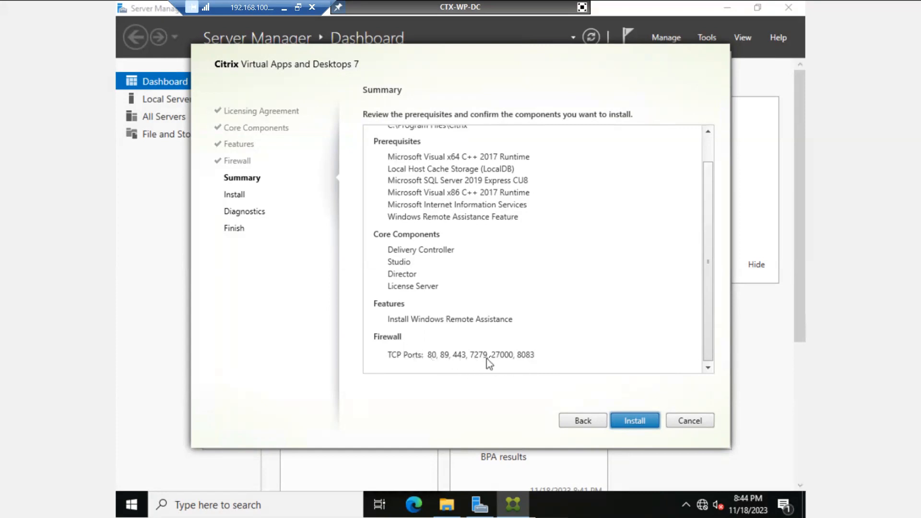
Step: Start installing the reviewed Citrix prerequisites and core components, exit the console's full screen, and return to full screen
left_click(640, 421)
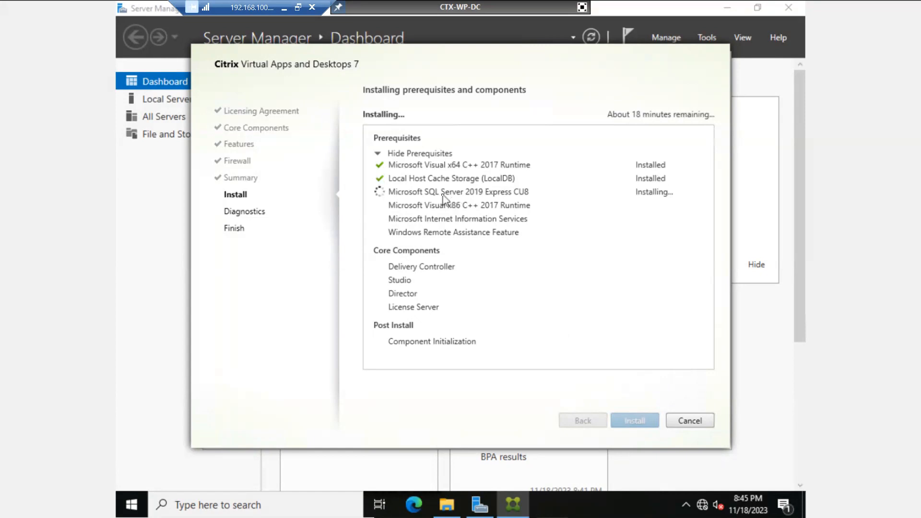
left_click(582, 8)
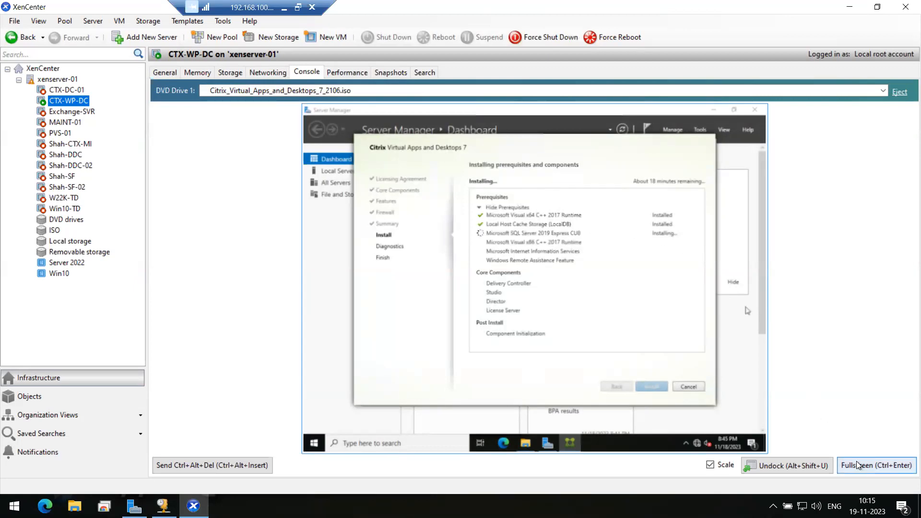
left_click(876, 465)
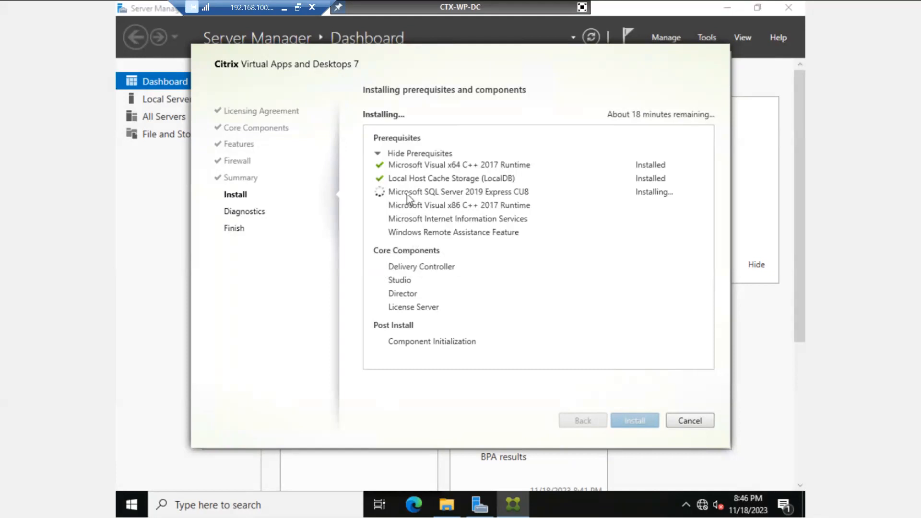
Step: Check which user account is signed in on CTX-WP-DC while the installation runs
left_click(133, 505)
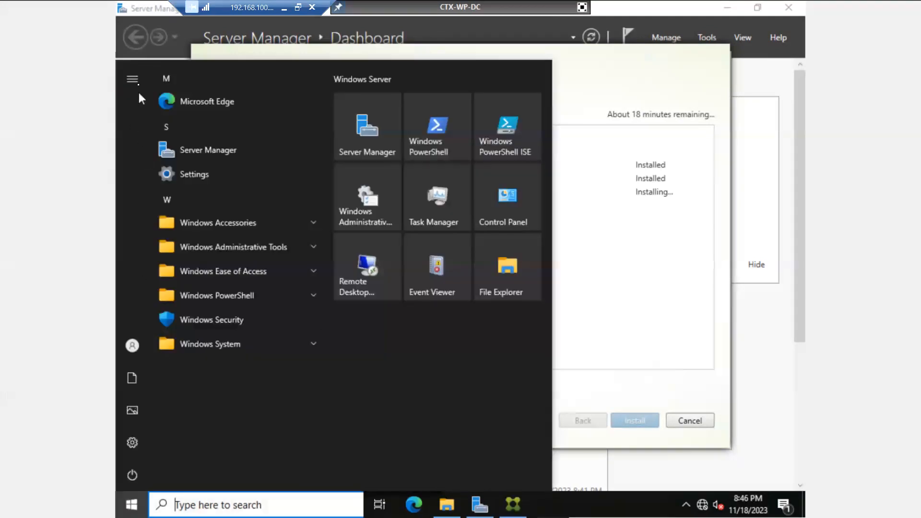
left_click(136, 83)
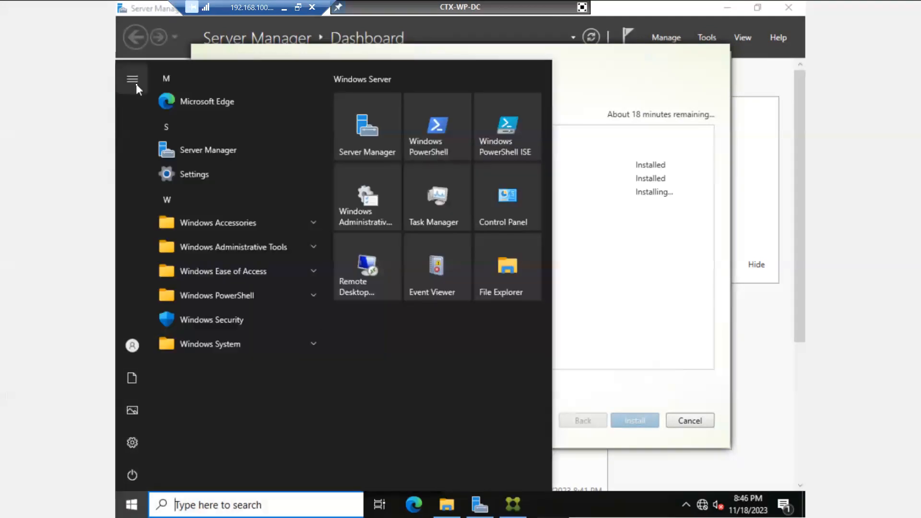
left_click(133, 346)
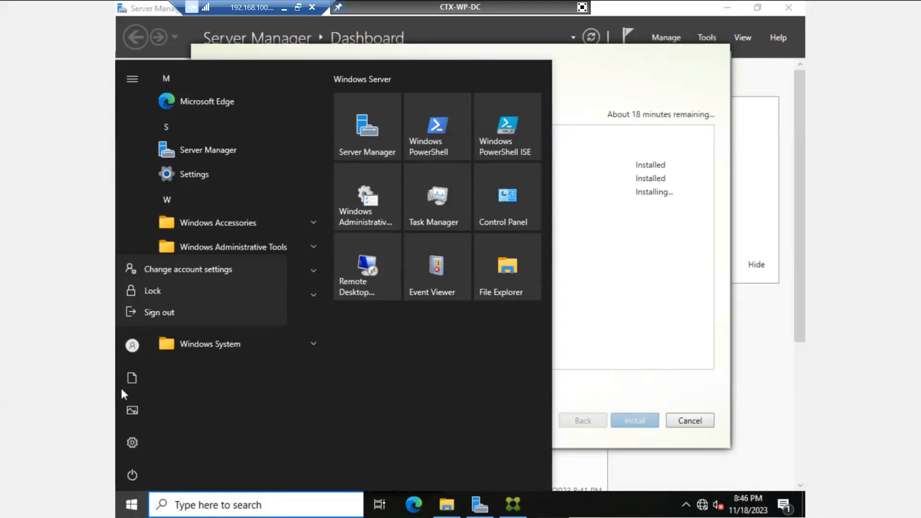
left_click(165, 232)
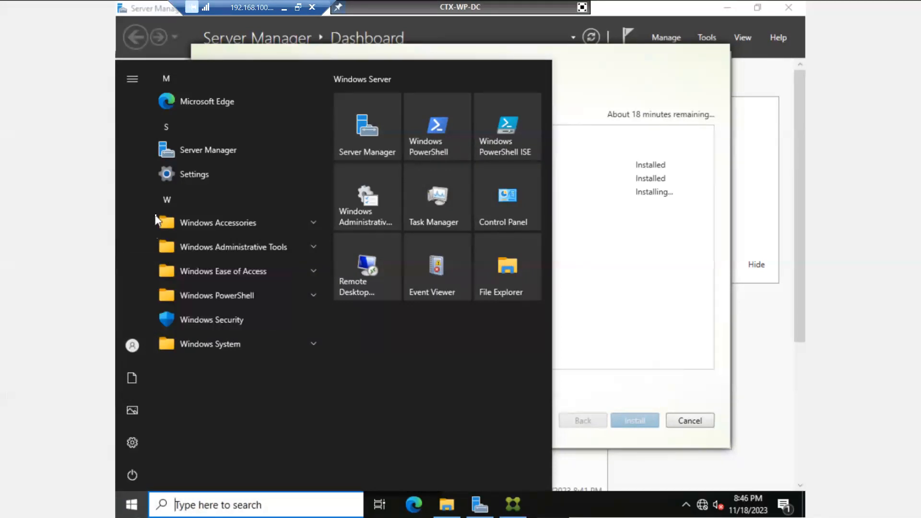
left_click(133, 79)
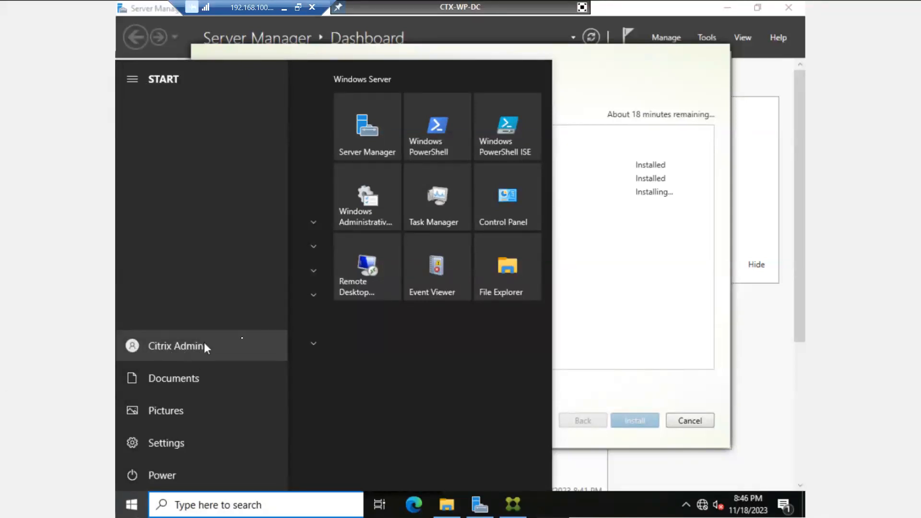
left_click(630, 95)
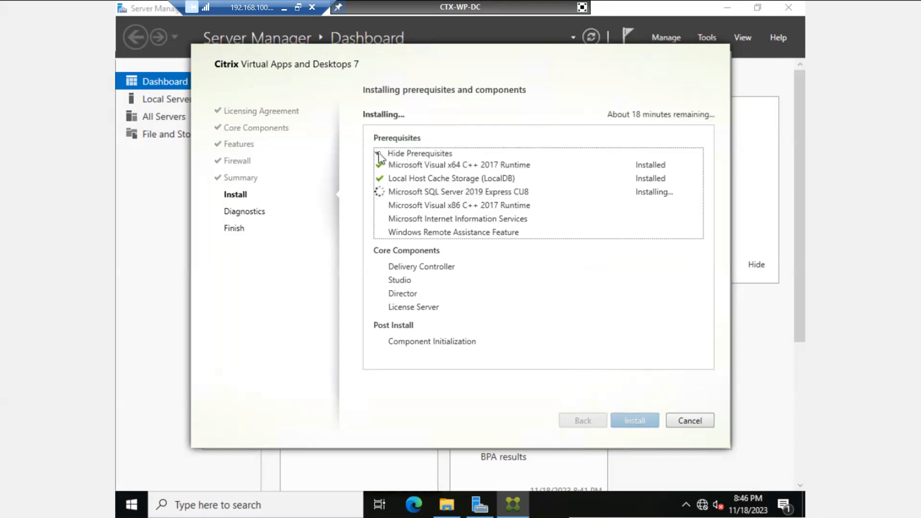
Step: Leave the full-screen console, minimise XenCenter, and check which account is signed in on the remote server
left_click(581, 8)
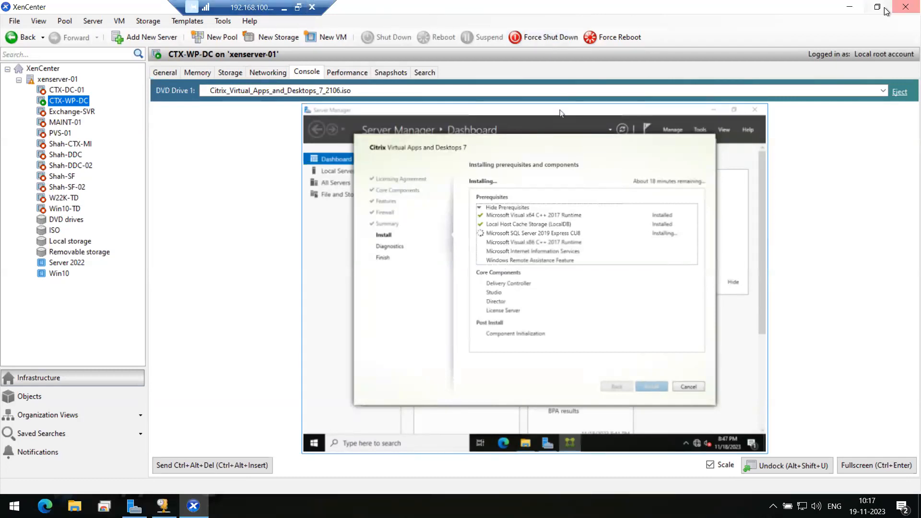
left_click(849, 7)
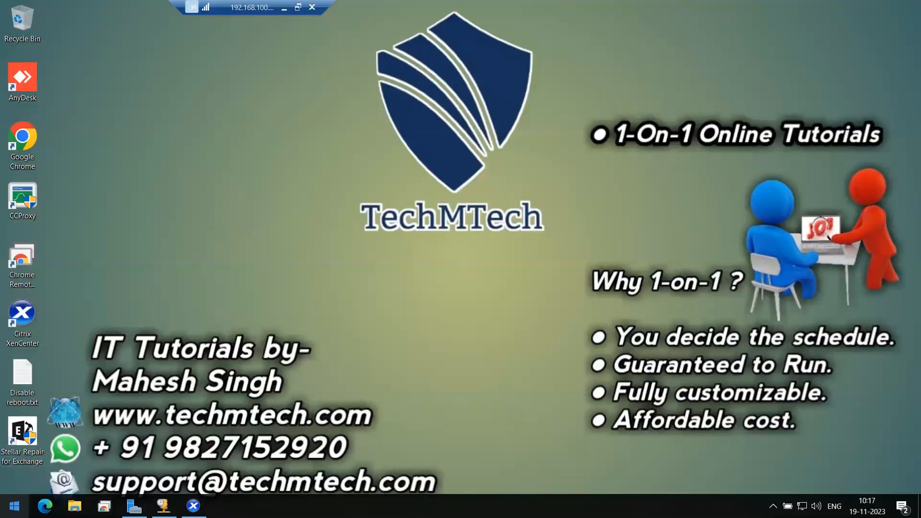
left_click(14, 505)
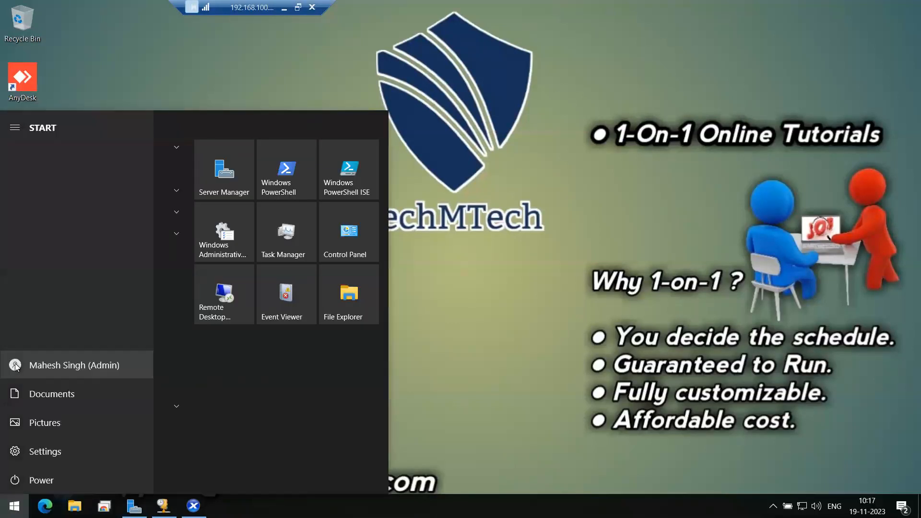
left_click(76, 365)
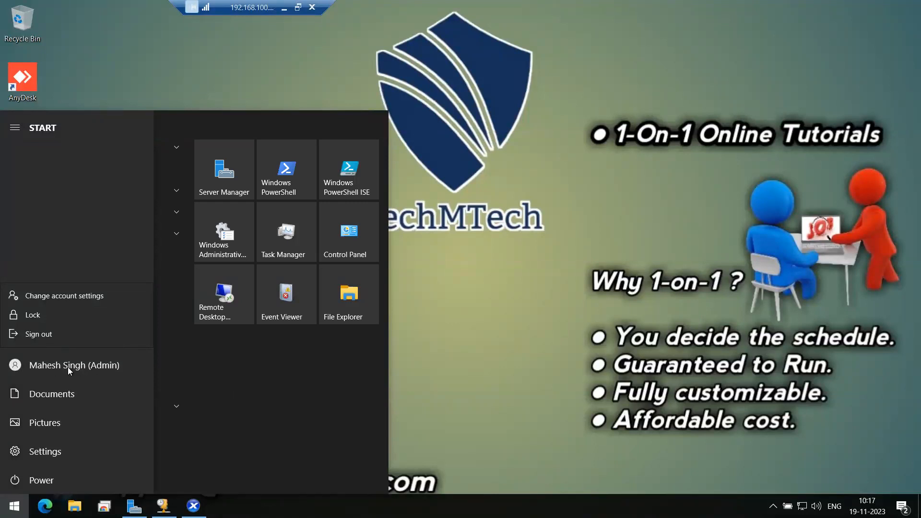
left_click(226, 395)
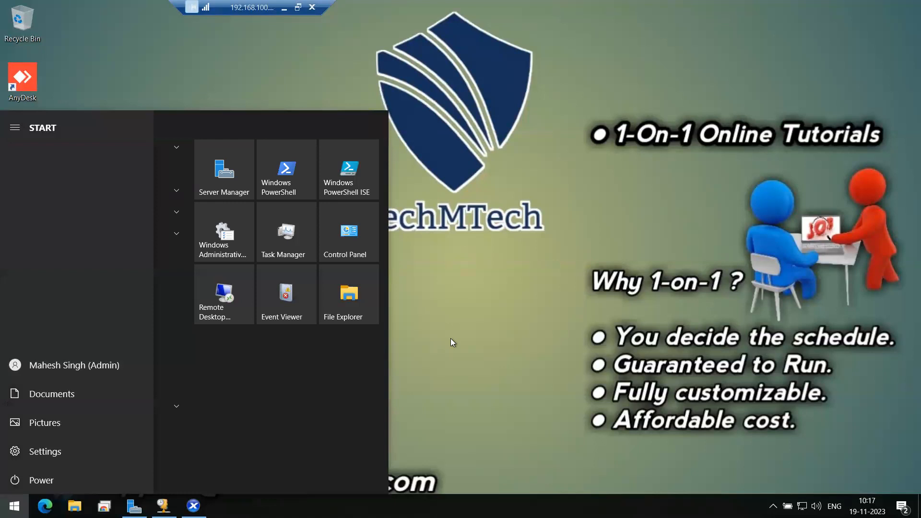
left_click(15, 506)
Step: Switch to Server Manager, launch Active Directory Users and Computers, and list the Students OU with a wider tree pane
left_click(134, 506)
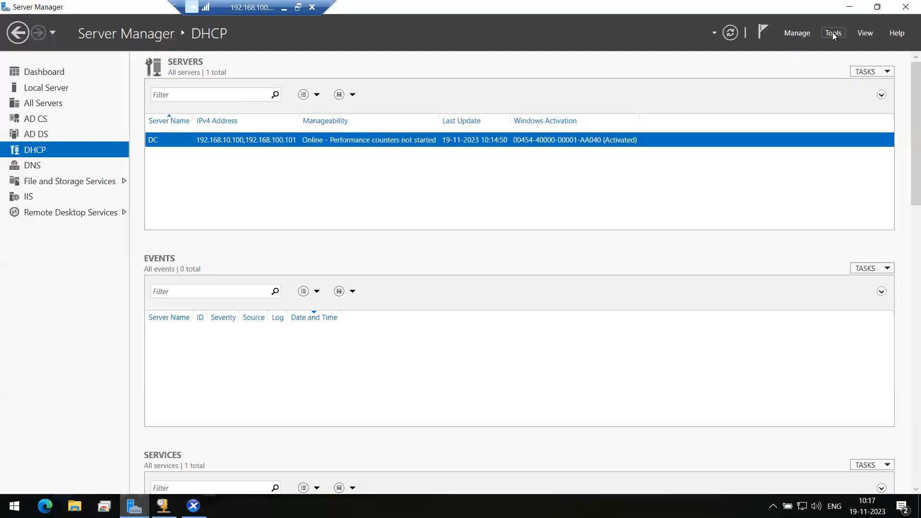
left_click(833, 33)
left_click(798, 102)
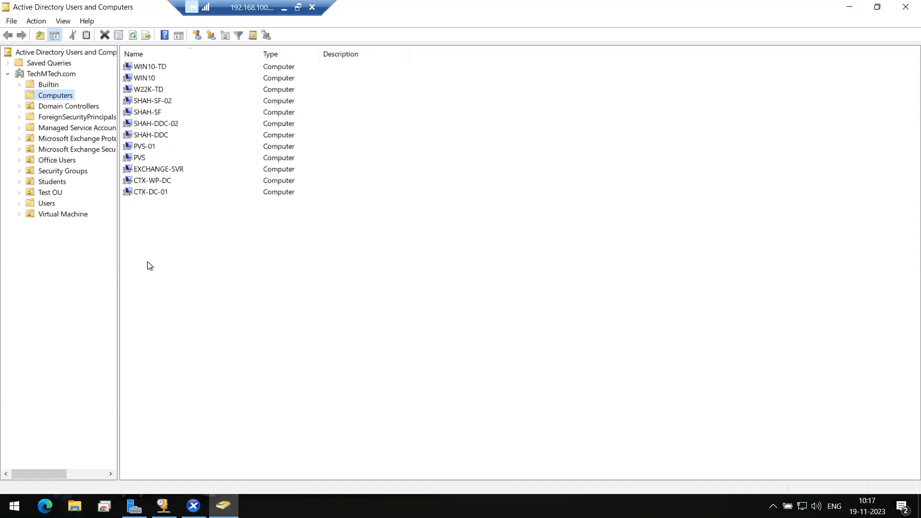
left_click(49, 183)
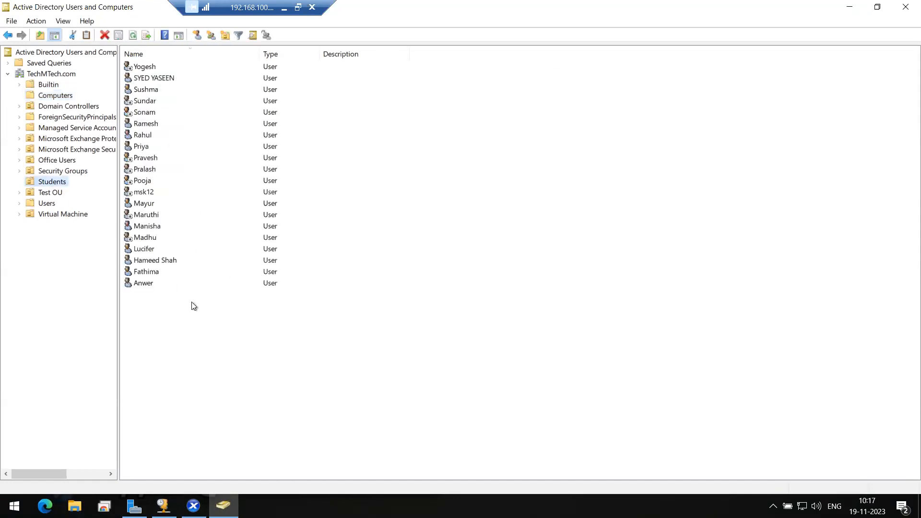
left_click_drag(118, 312, 151, 313)
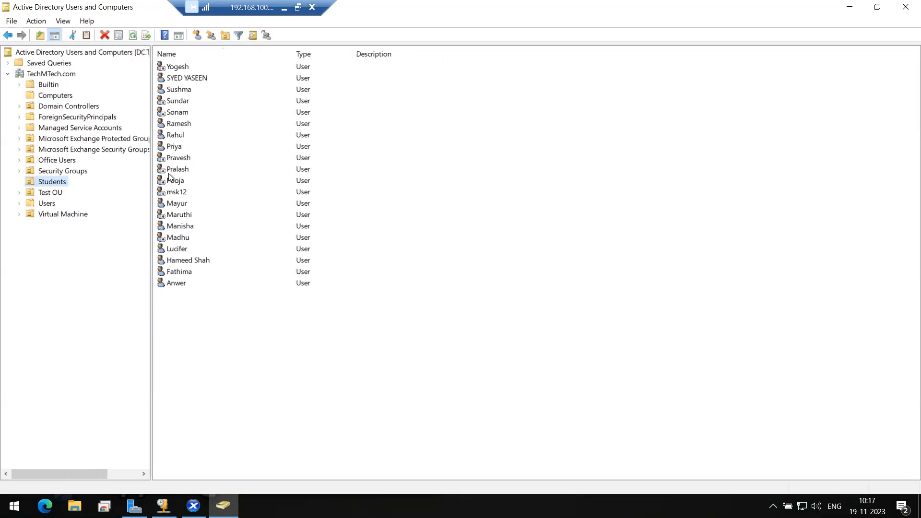
Step: Look through the Students OU accounts and check the logon name and account expiry of the third listed user
left_click(179, 76)
left_click(183, 91)
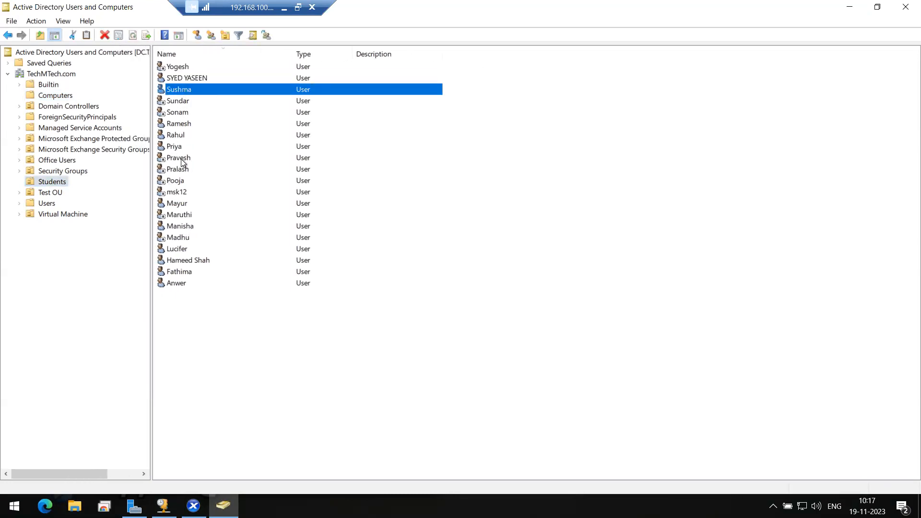
left_click(186, 125)
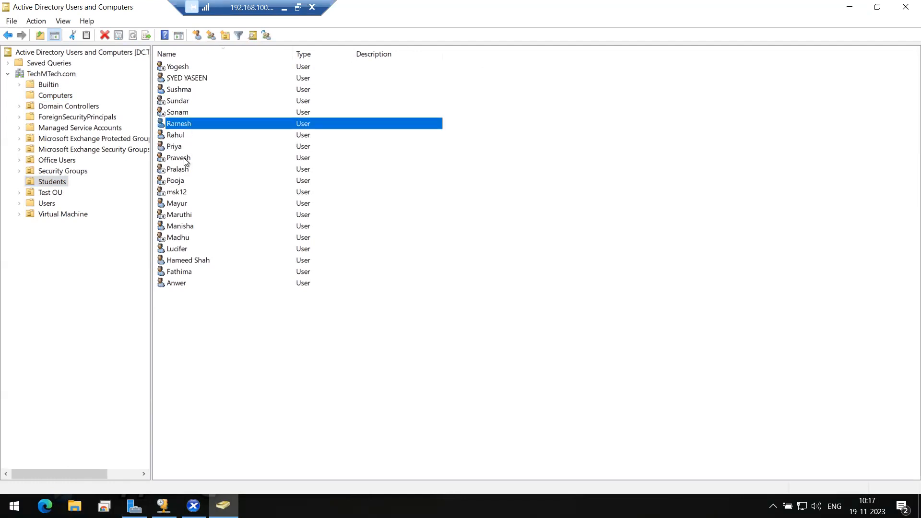
left_click(181, 226)
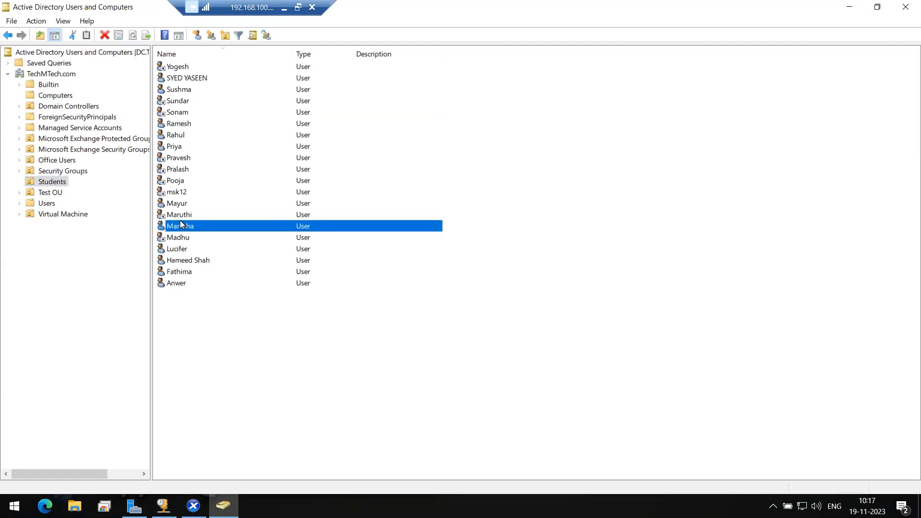
left_click(181, 252)
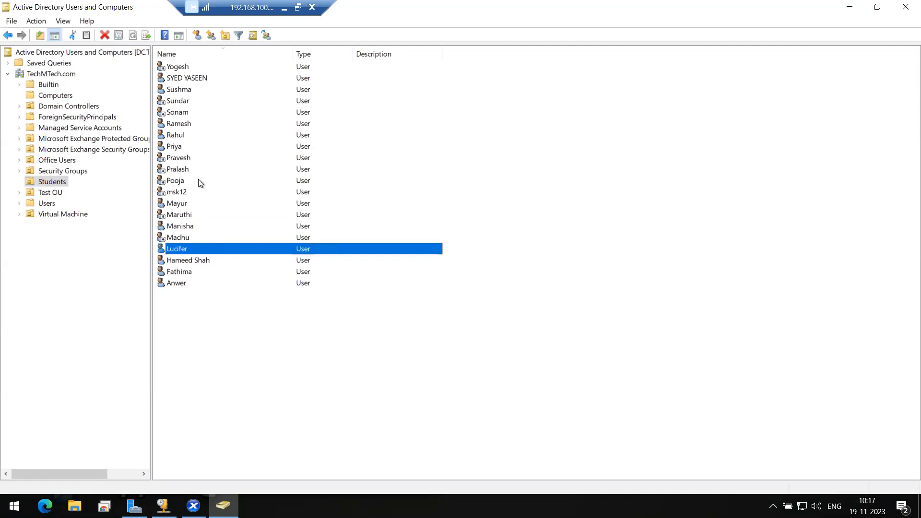
left_click(177, 91)
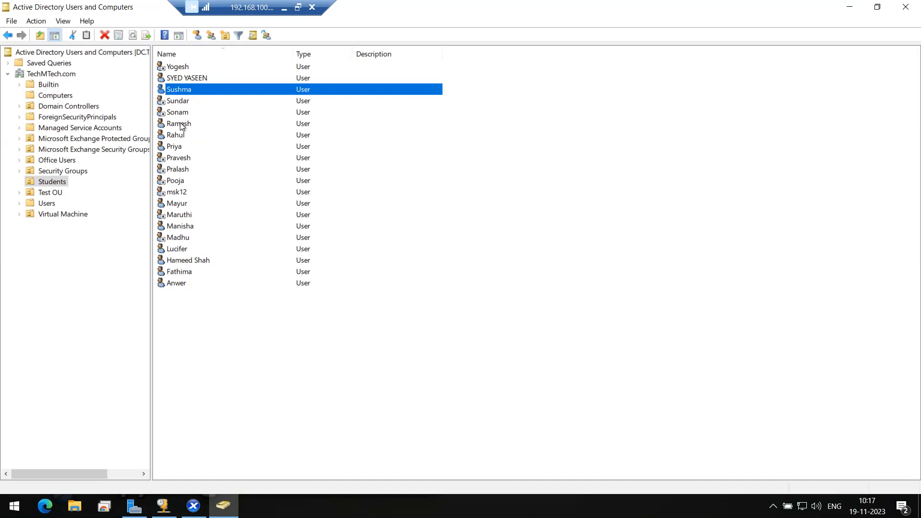
right_click(220, 90)
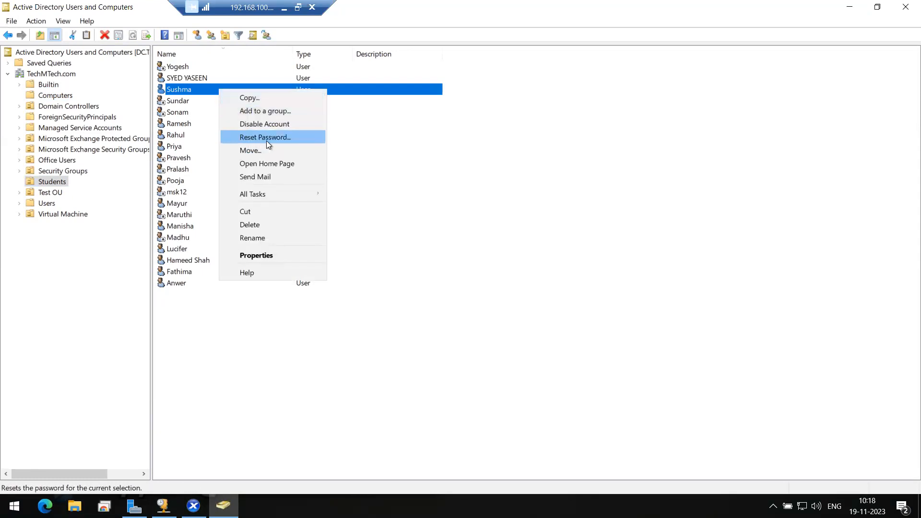
left_click(259, 255)
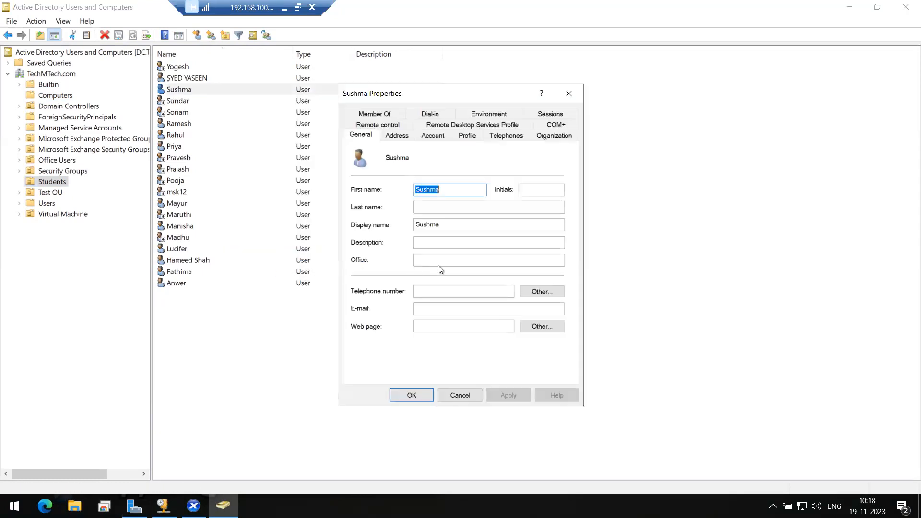
left_click(433, 135)
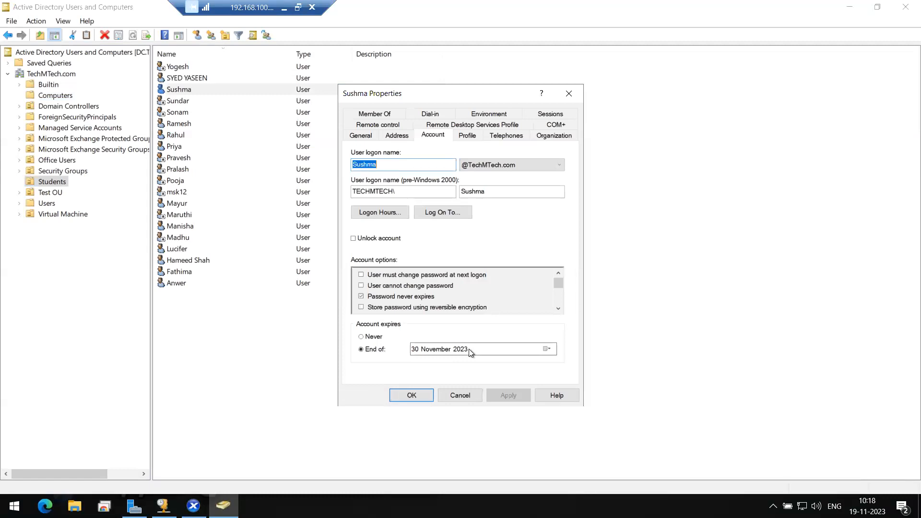
left_click(410, 395)
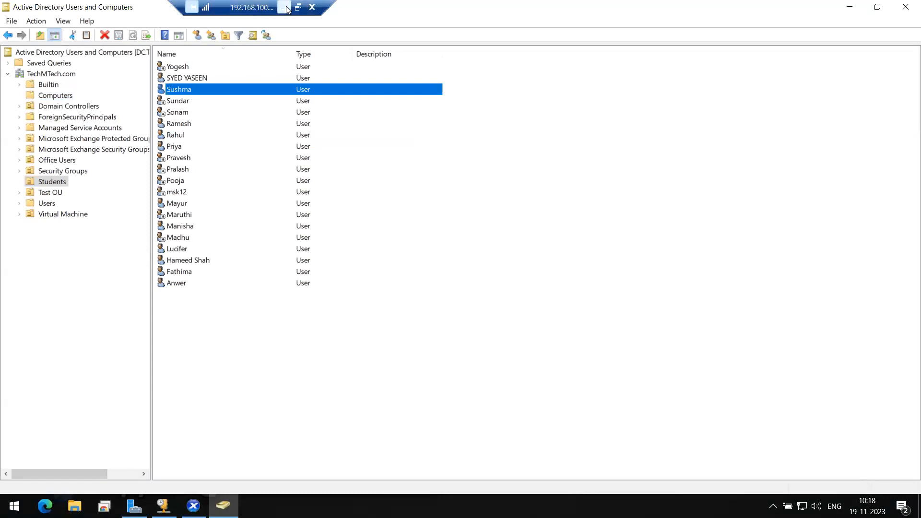
Step: Minimise Active Directory Users and Computers and the remote session, and launch Remote Desktop Connection (mstsc) on the local PC
left_click(848, 7)
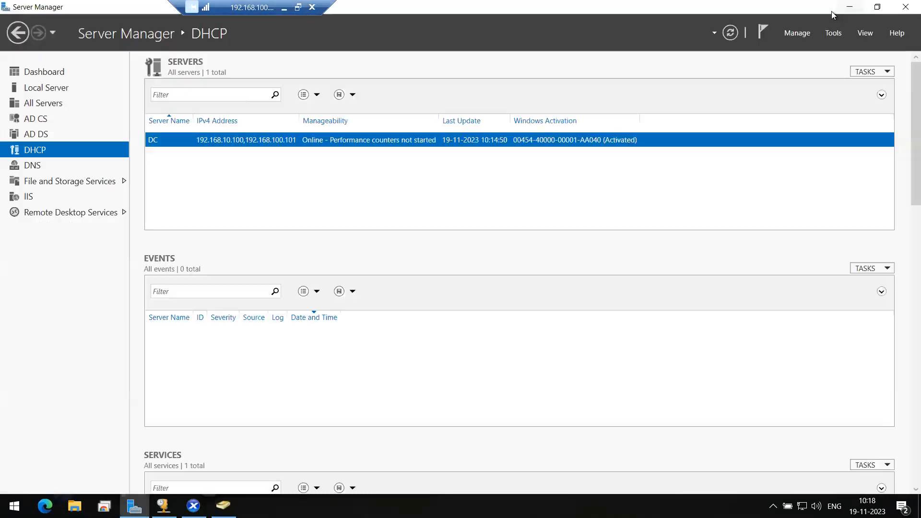
left_click(284, 8)
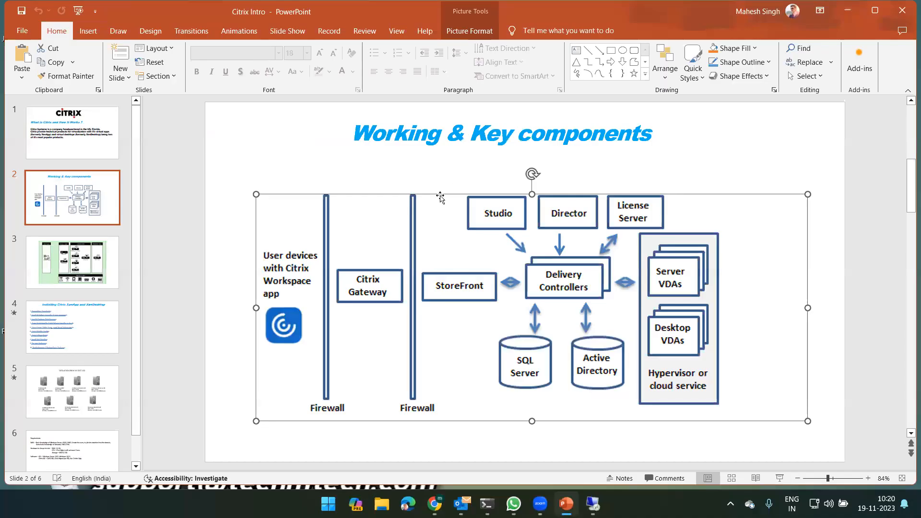
left_click(166, 159)
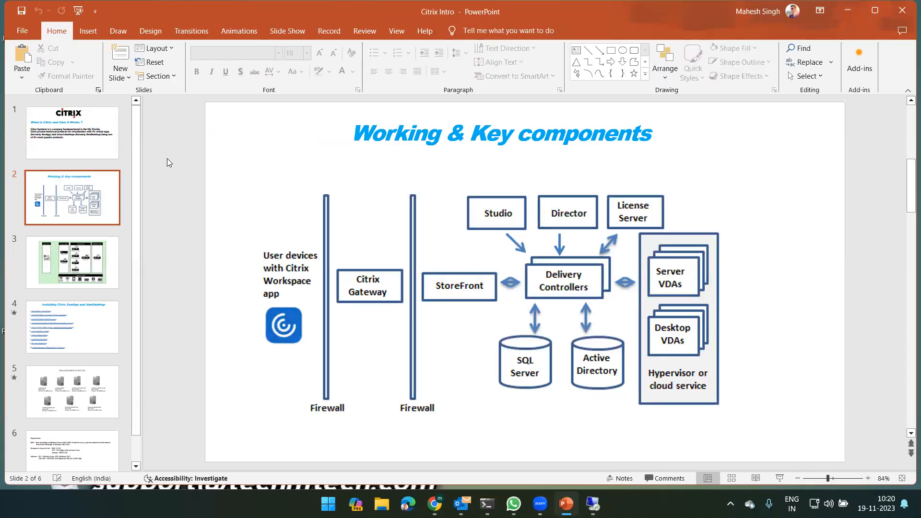
key("super+r")
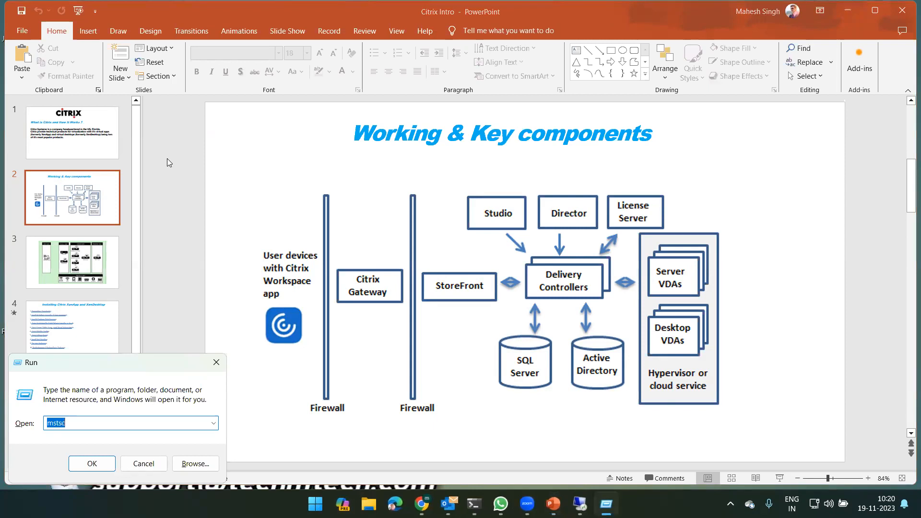
key("Return")
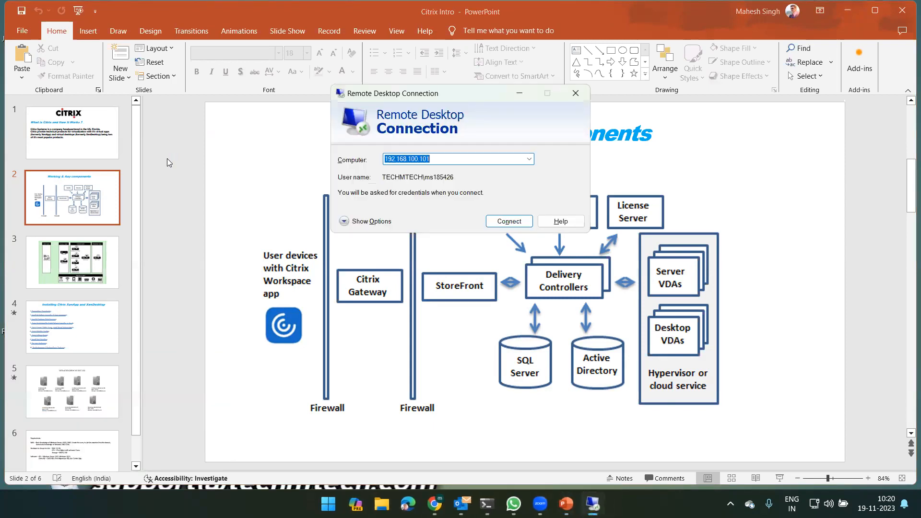